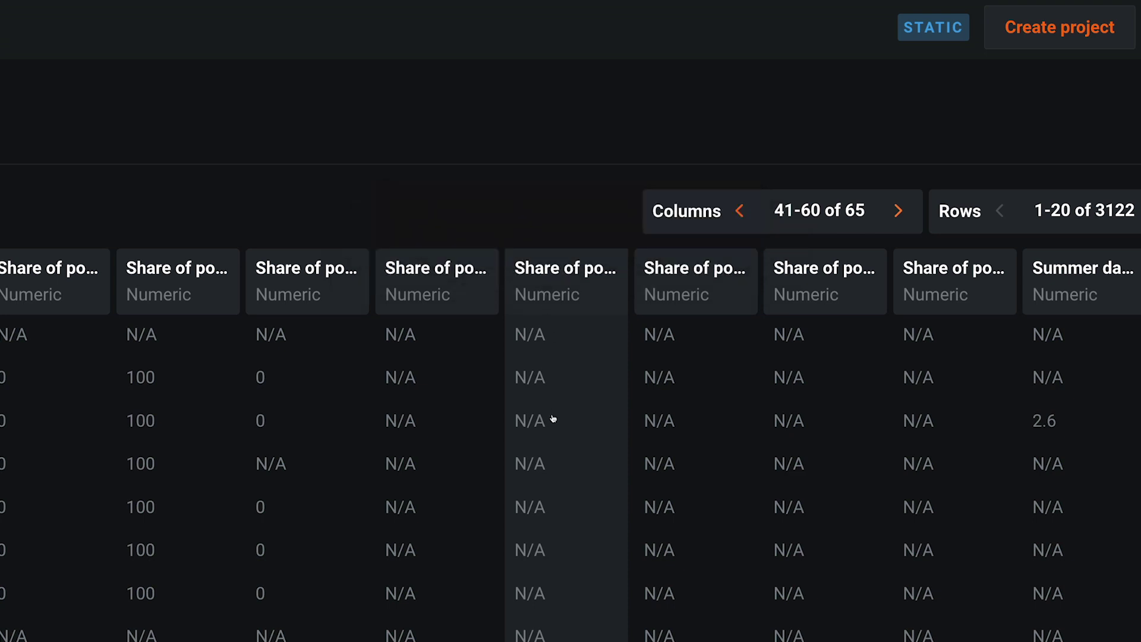
Return to the AI Catalog's dataset list and open the sample data profile of Europe_RiverFloods_Train
scroll(548, 420, down, 3)
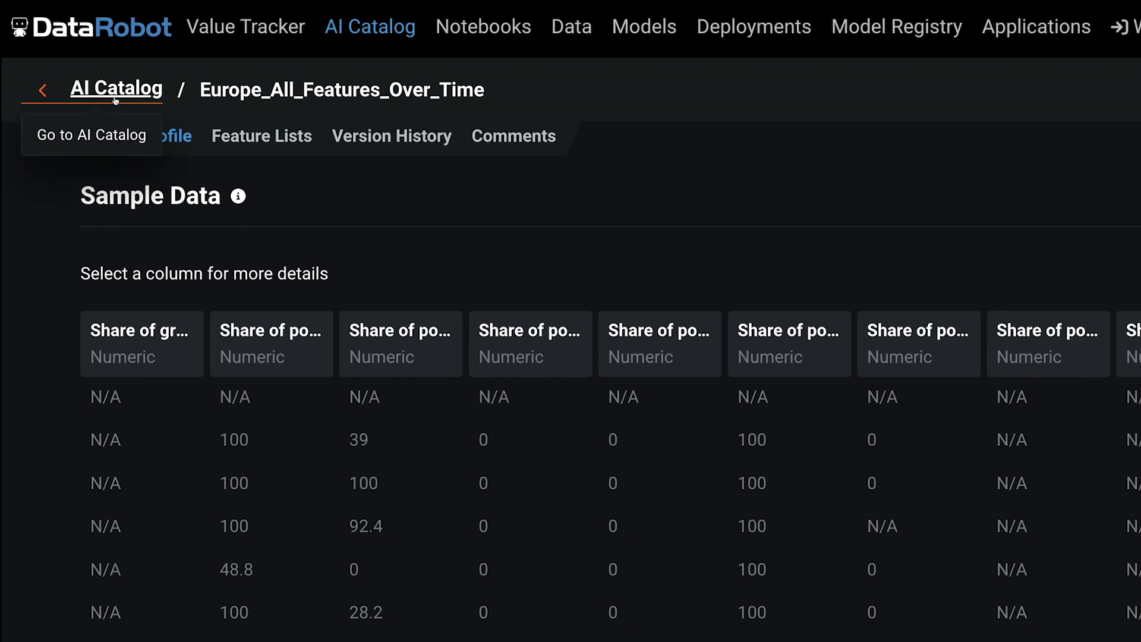
click(115, 101)
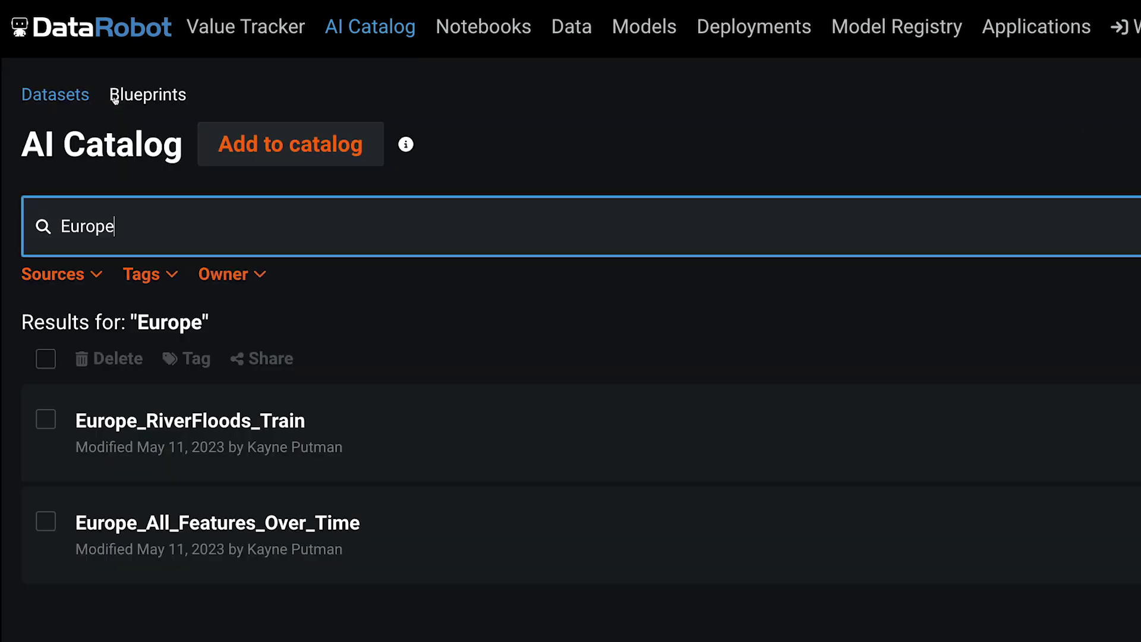
click(172, 420)
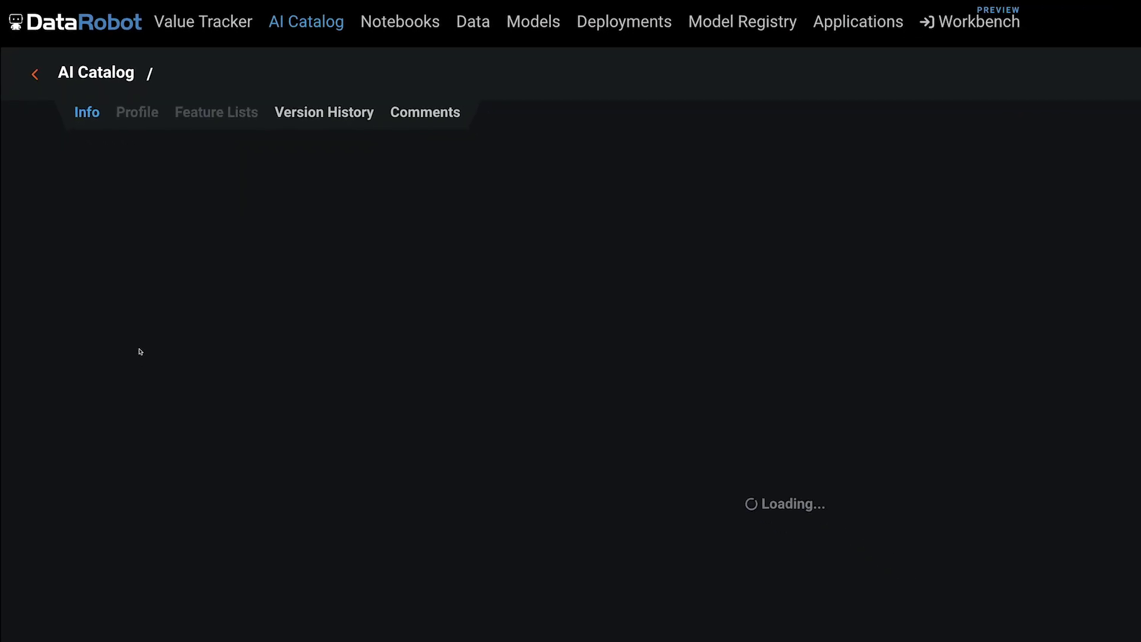
click(118, 106)
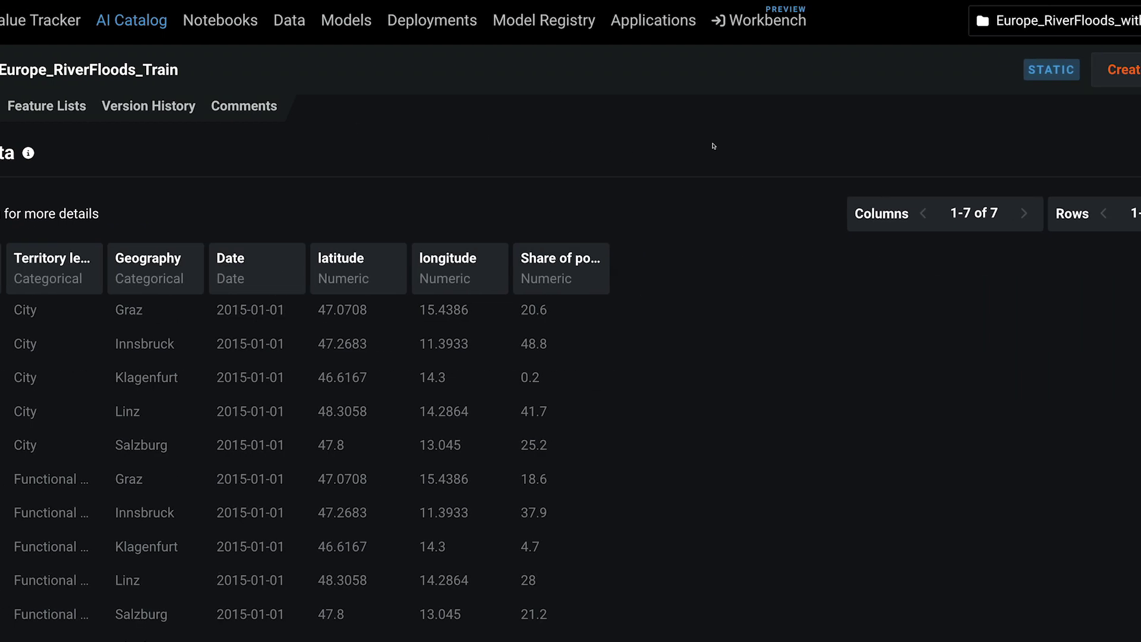
Create a project from the Europe_RiverFloods_Train dataset and review its feature list, including the river flooding share feature
click(939, 76)
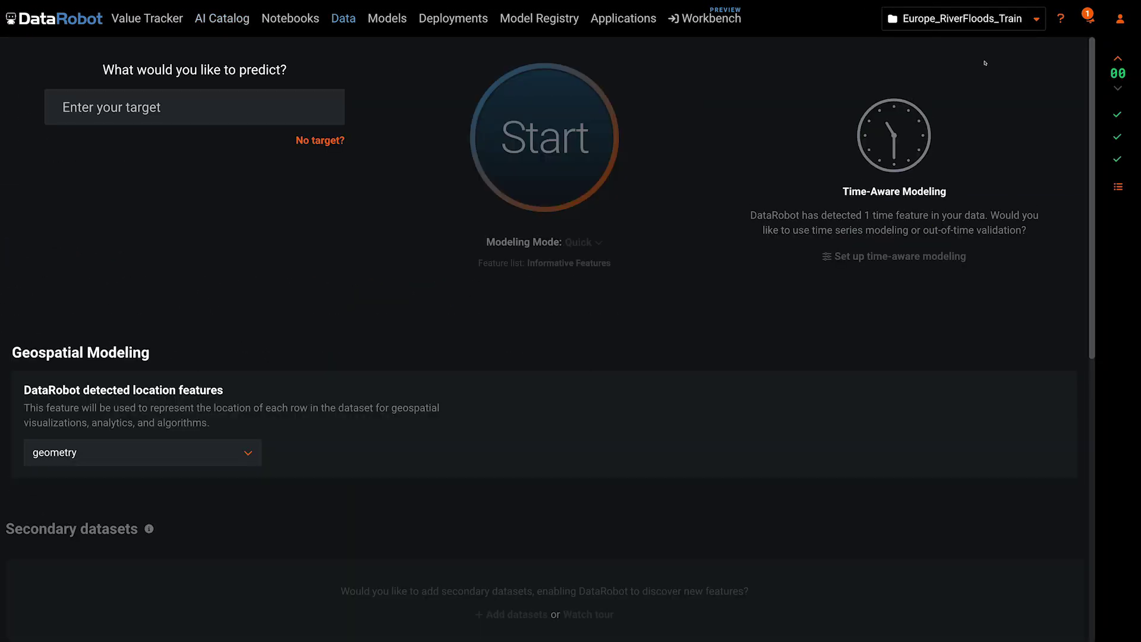
scroll(984, 63, down, 5)
scroll(985, 63, down, 3)
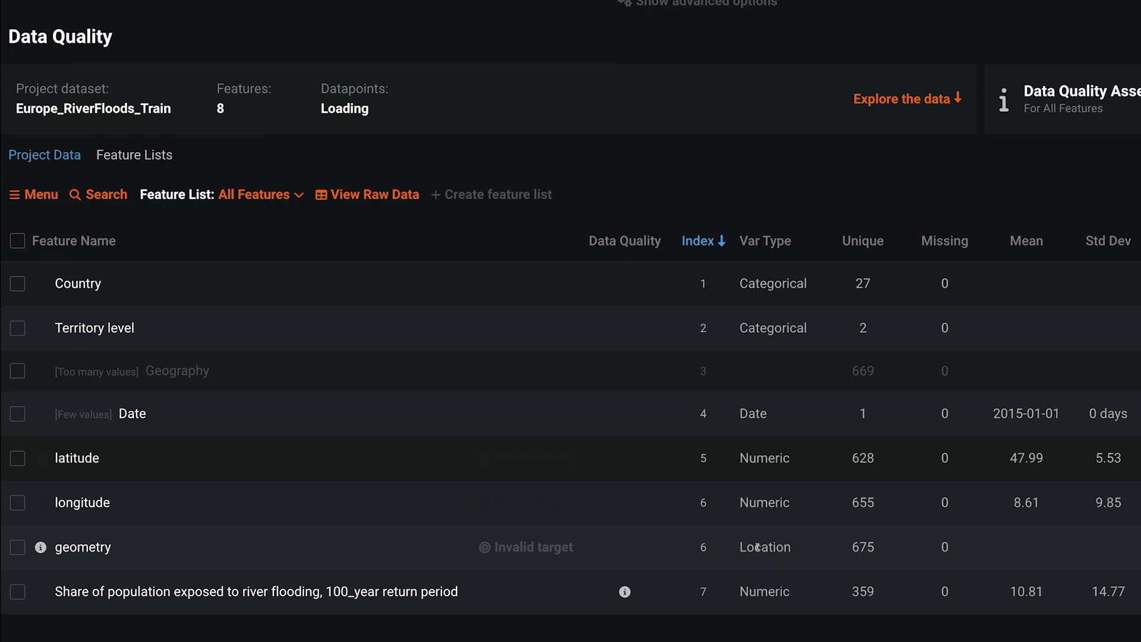
click(428, 594)
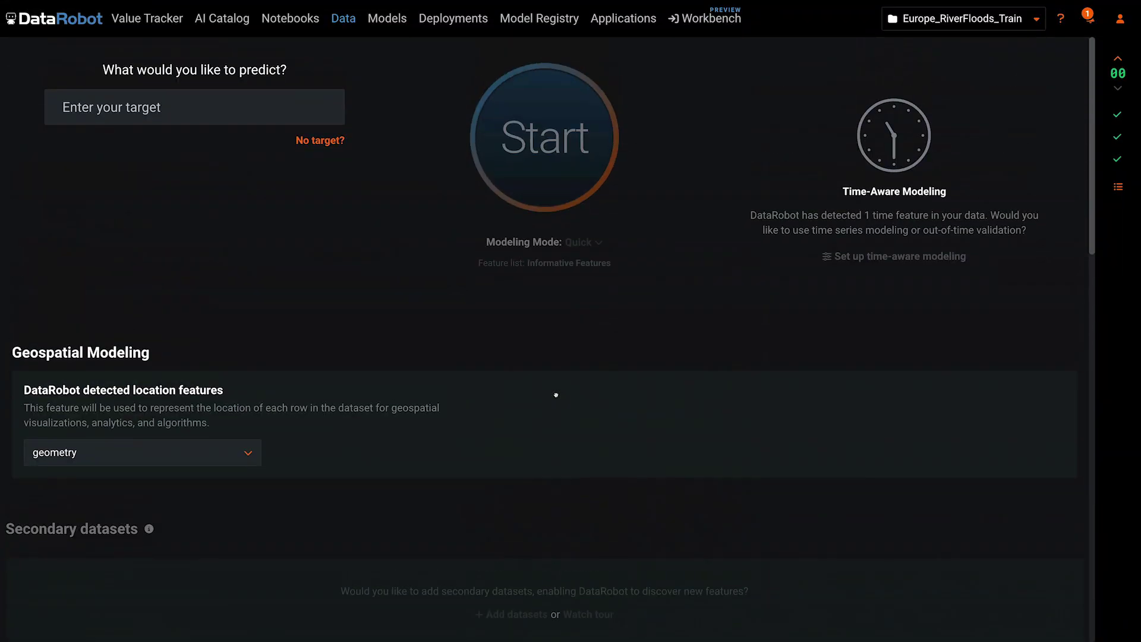
Set the prediction target to the share of population exposed to river flooding, 100_year return period
click(227, 96)
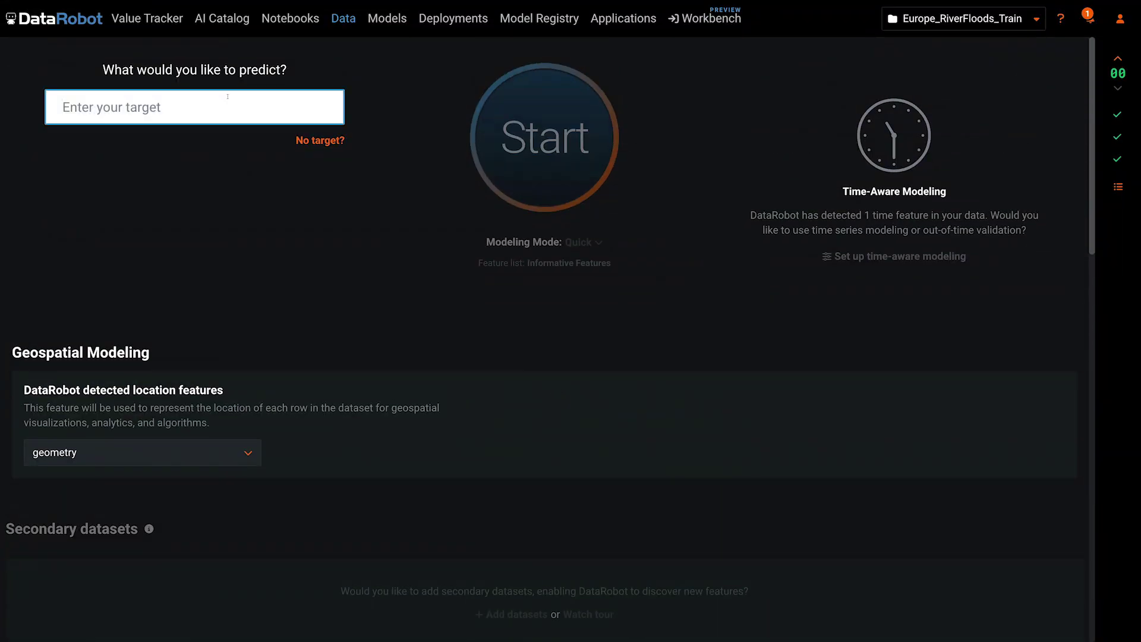
text(river)
click(226, 145)
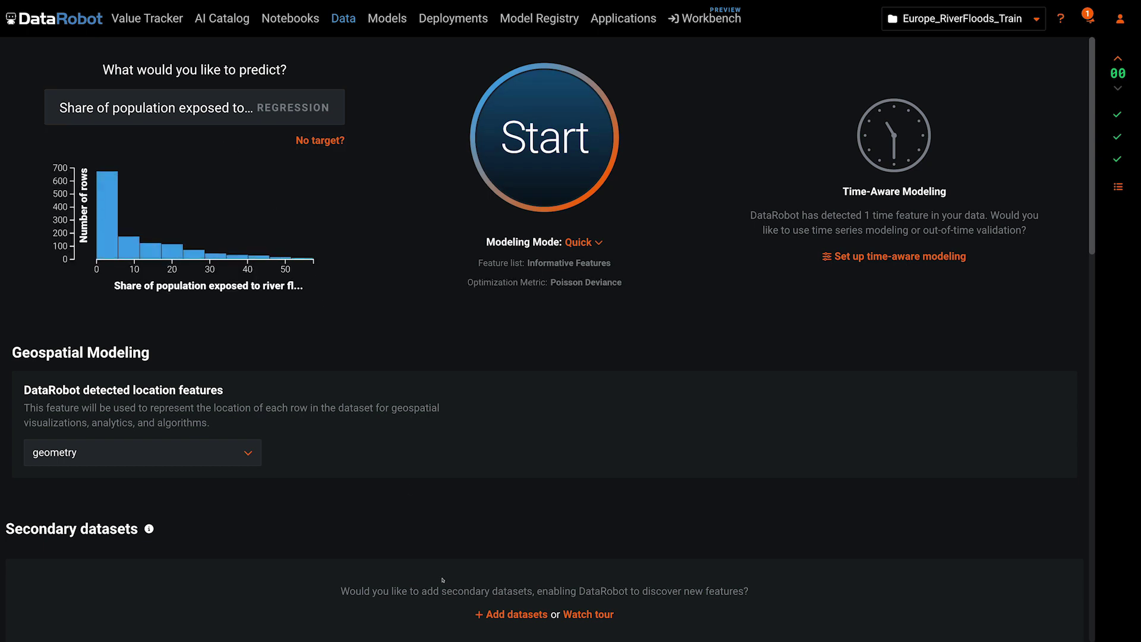
Start adding secondary datasets to the project and set Date up as the prediction point
click(479, 614)
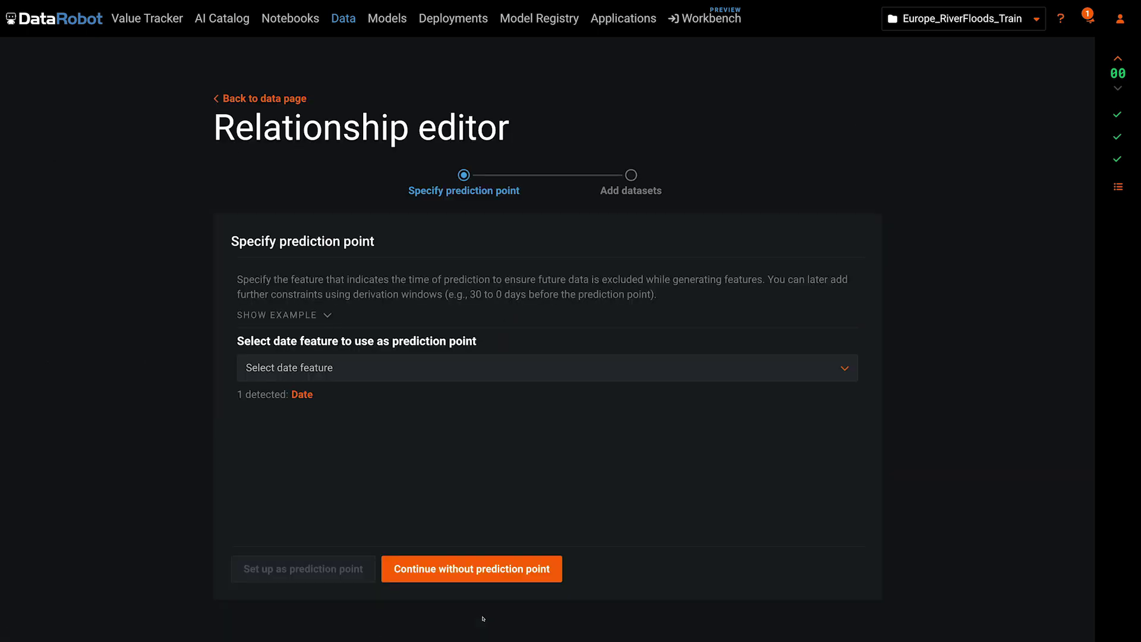
click(303, 395)
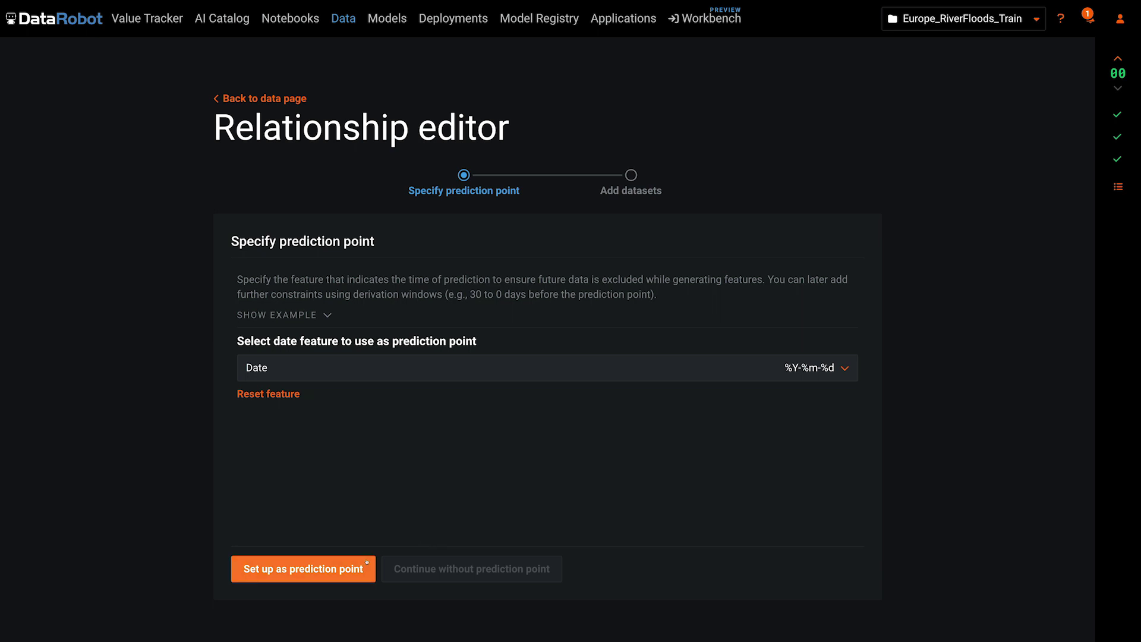
click(333, 568)
Add Europe_All_Features_Over_Time from the AI Catalog as a secondary dataset and continue to defining relationships
click(277, 315)
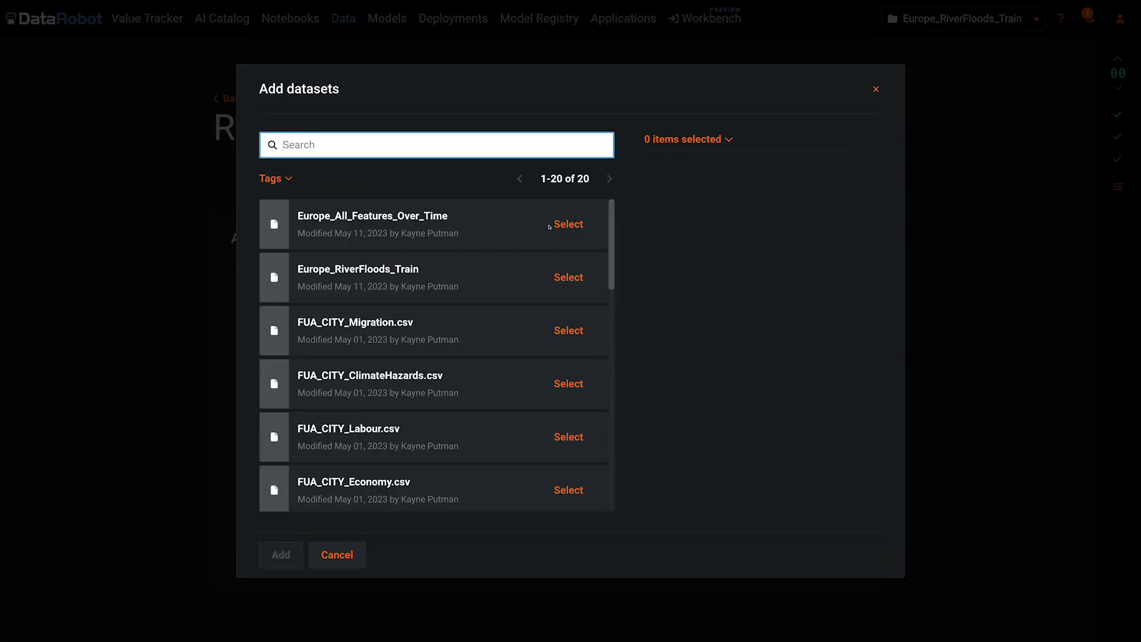
click(559, 225)
click(297, 554)
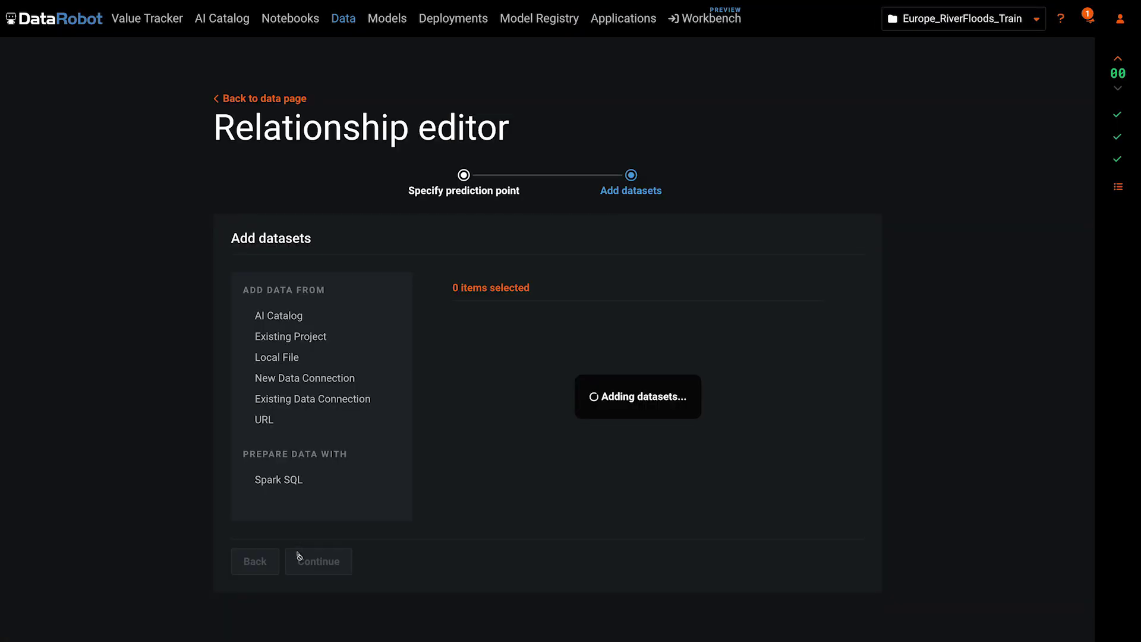
click(297, 554)
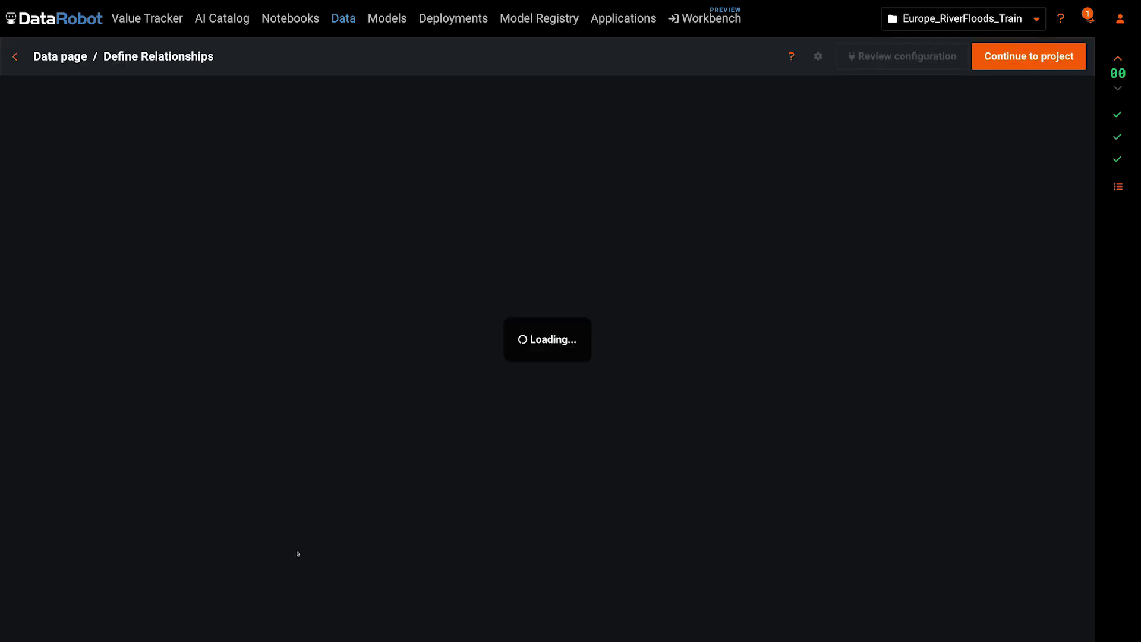
Relate Europe_All_Features_Over_Time to the primary dataset with the suggested join conditions and use Date as its time index
drag(157, 155, 708, 403)
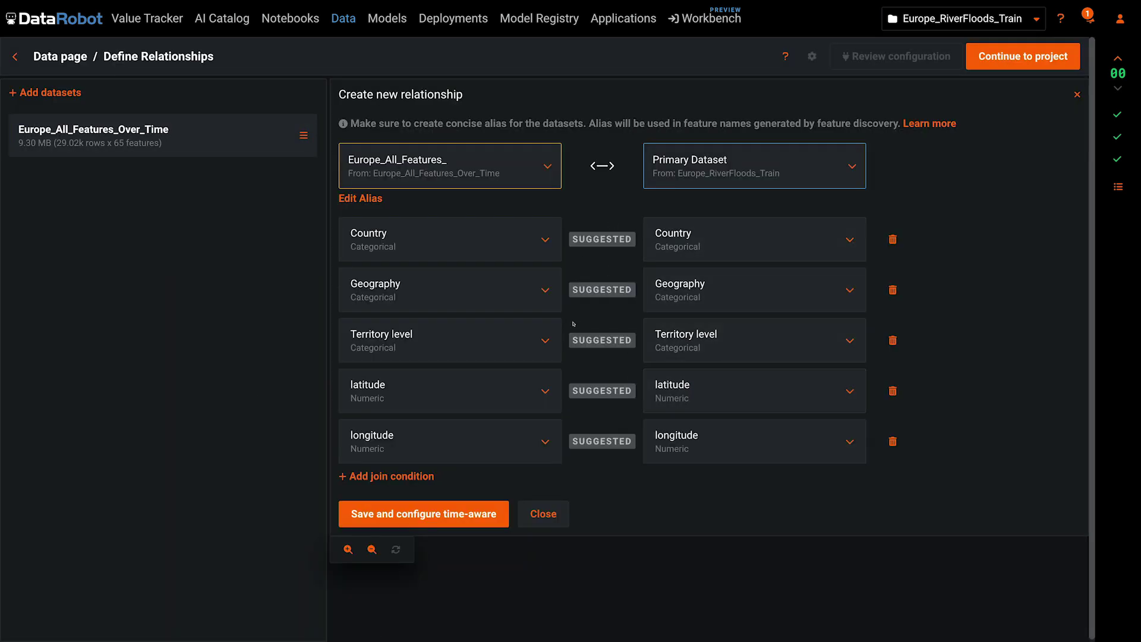
click(437, 517)
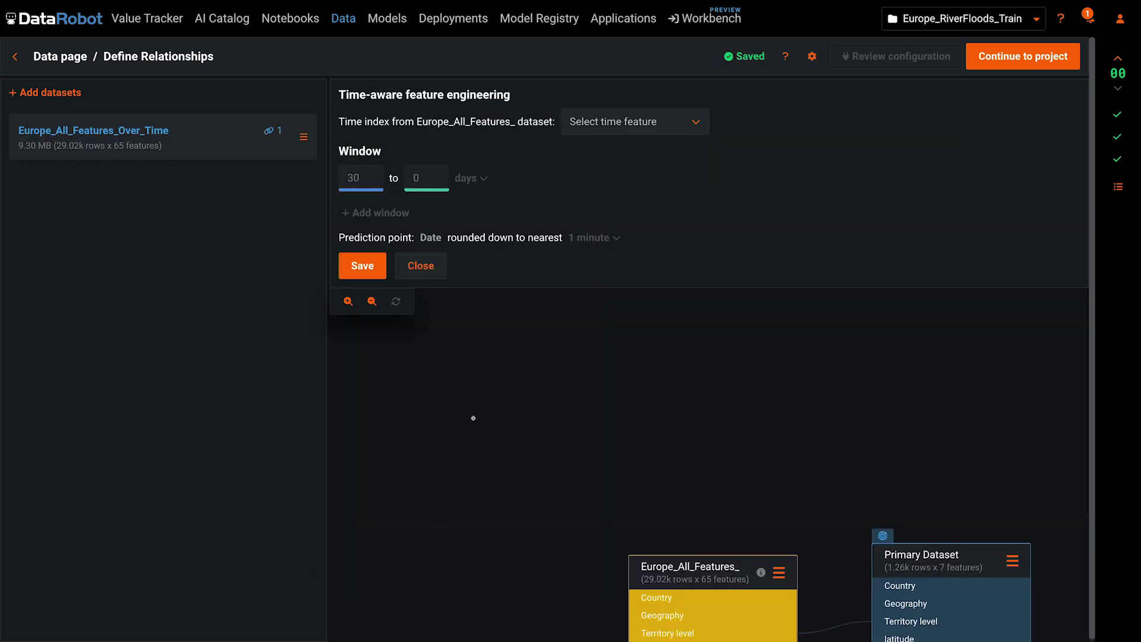
click(630, 121)
click(579, 153)
Set the first feature derivation window to 6 to 1 years
click(368, 175)
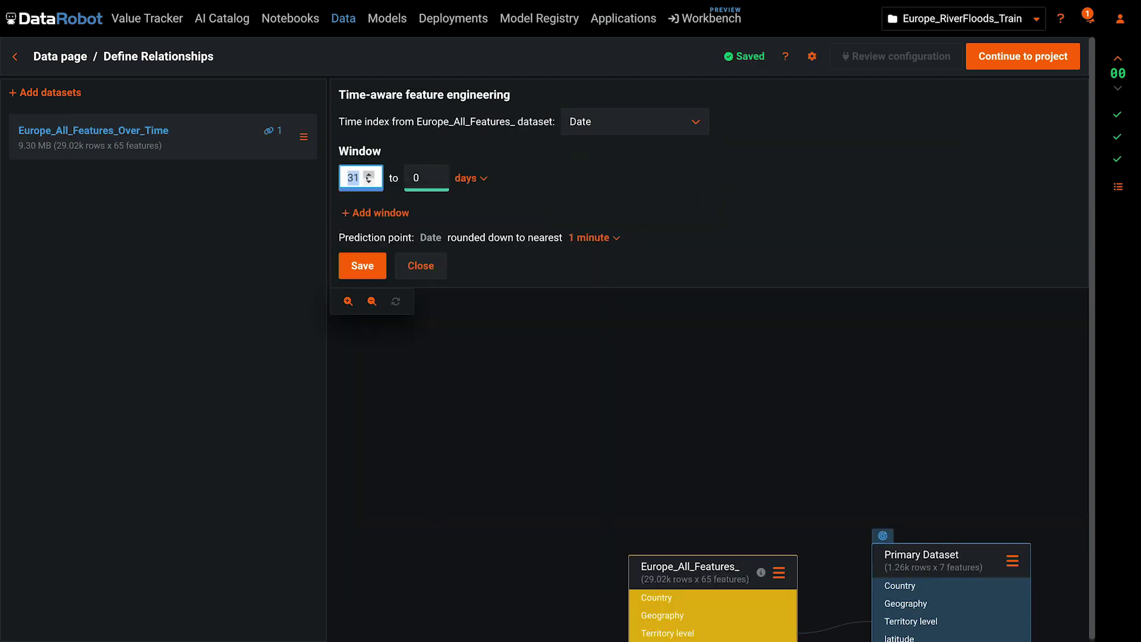
text(6)
key(Tab)
text(1)
click(469, 178)
click(474, 354)
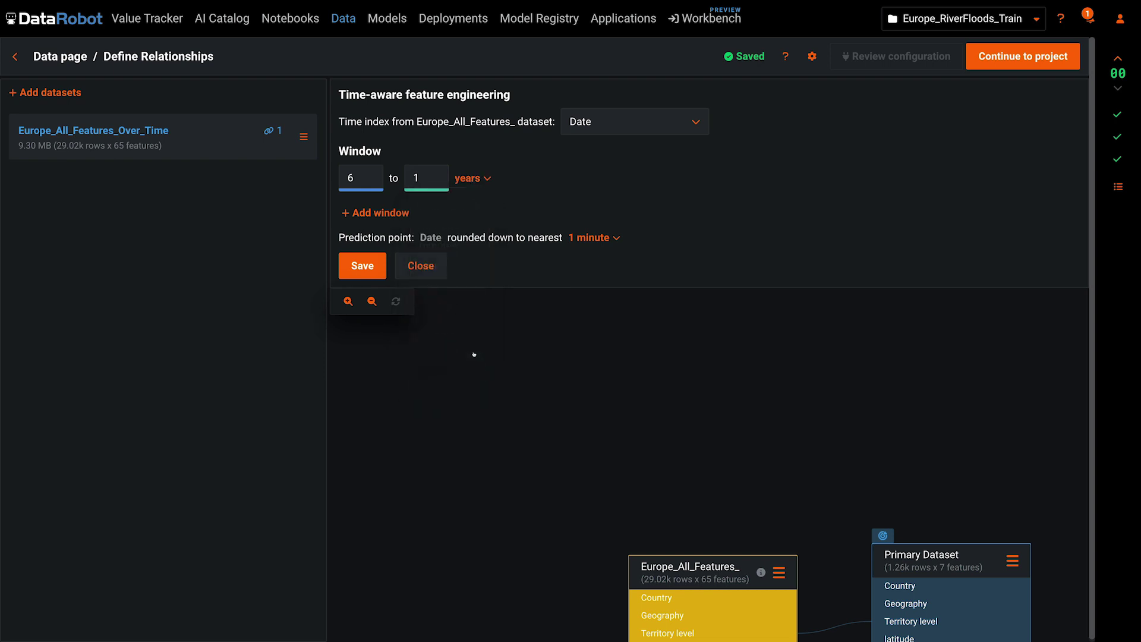
Add a second feature derivation window of 11 to 1 years
click(375, 213)
click(357, 214)
text(11)
key(Tab)
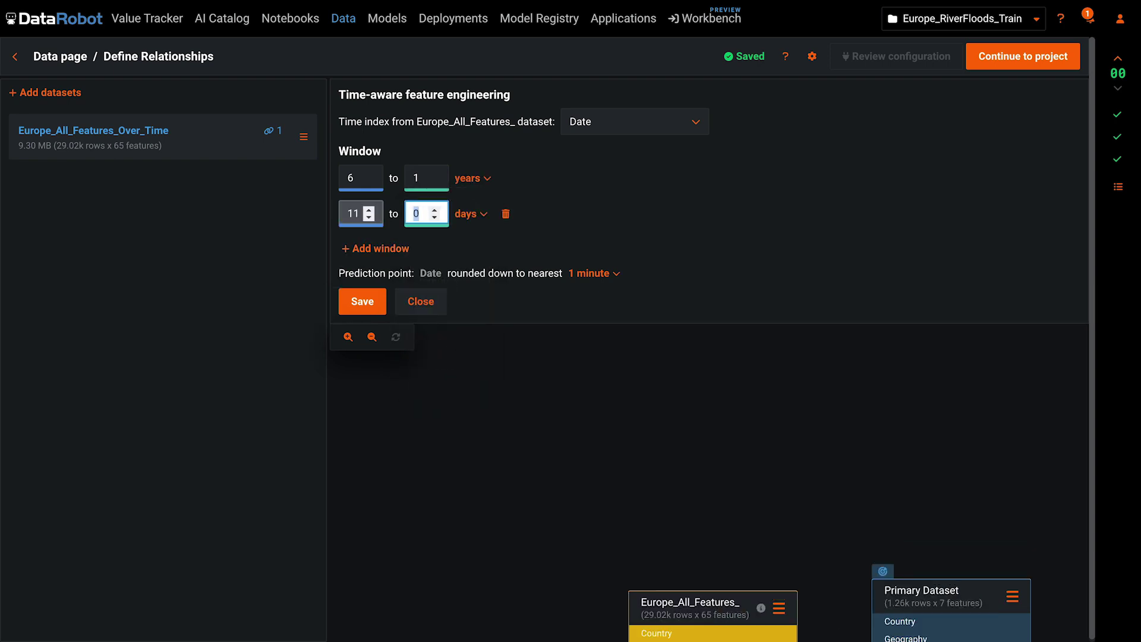
text(1)
click(472, 214)
click(445, 407)
Add a third feature derivation window of 16 to 1 years and save the time-aware feature engineering settings
click(375, 249)
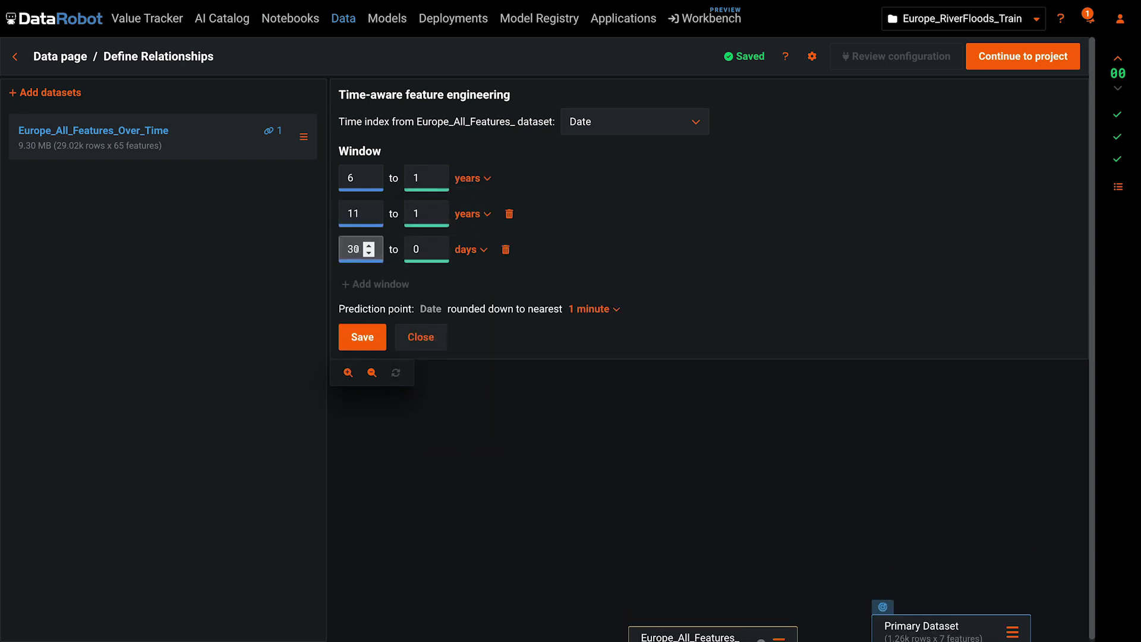
click(356, 248)
text(16)
key(Tab)
text(1)
click(469, 249)
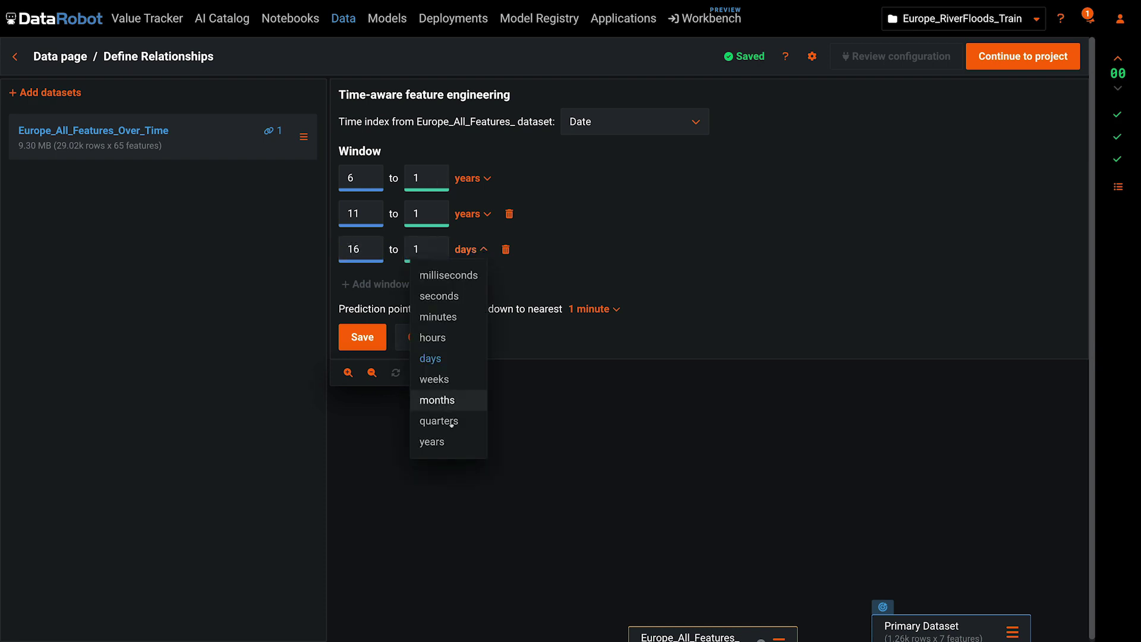
click(439, 441)
click(360, 343)
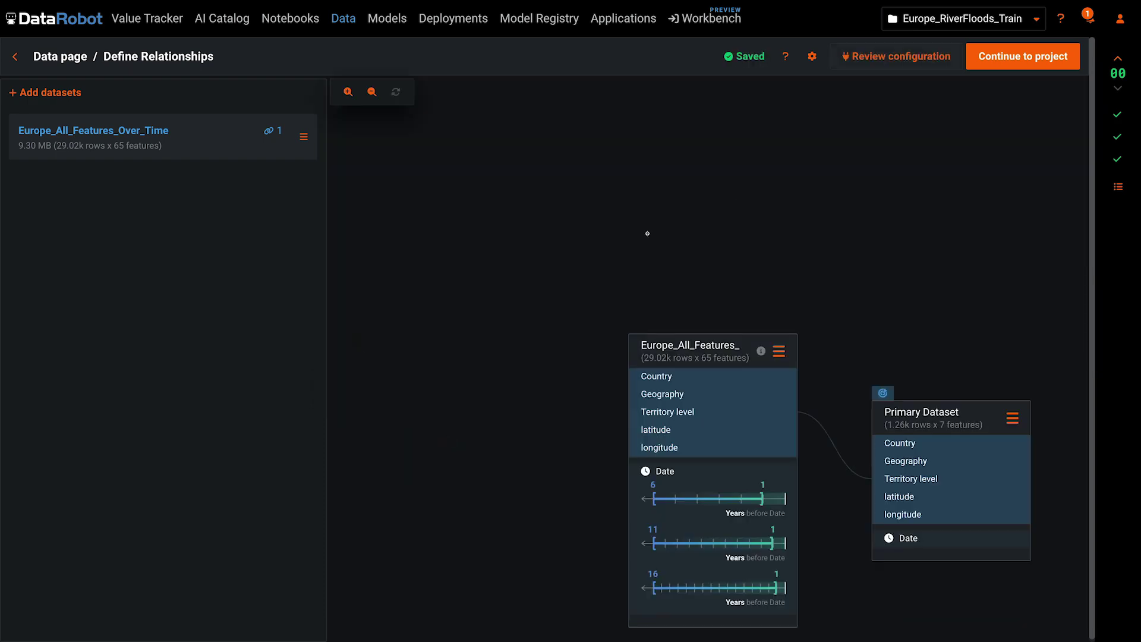
Continue to the project, set the modeling mode to Manual and start the run
click(1022, 56)
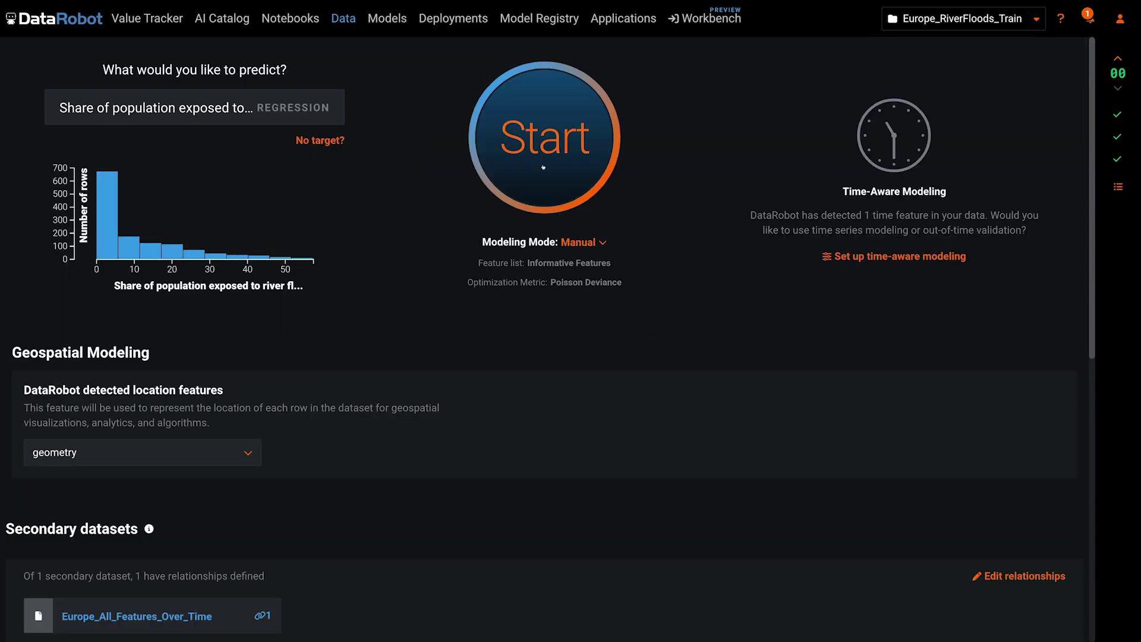
click(543, 166)
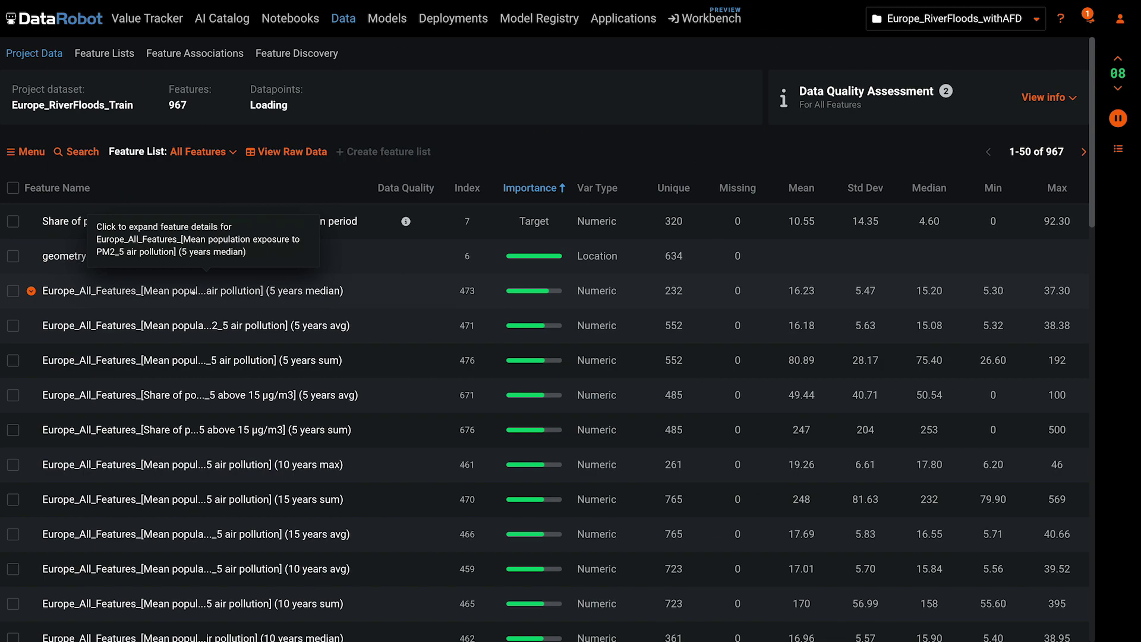
Examine the histogram and feature lineage of the derived PM2_5 air pollution exposure (5 years median) feature
click(193, 291)
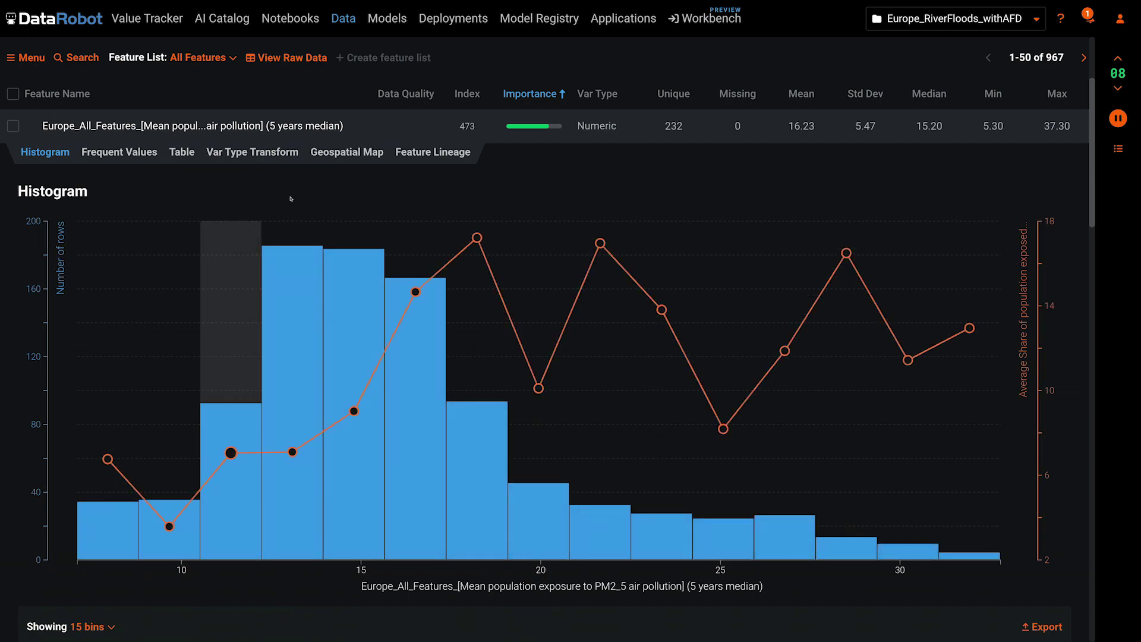
click(401, 153)
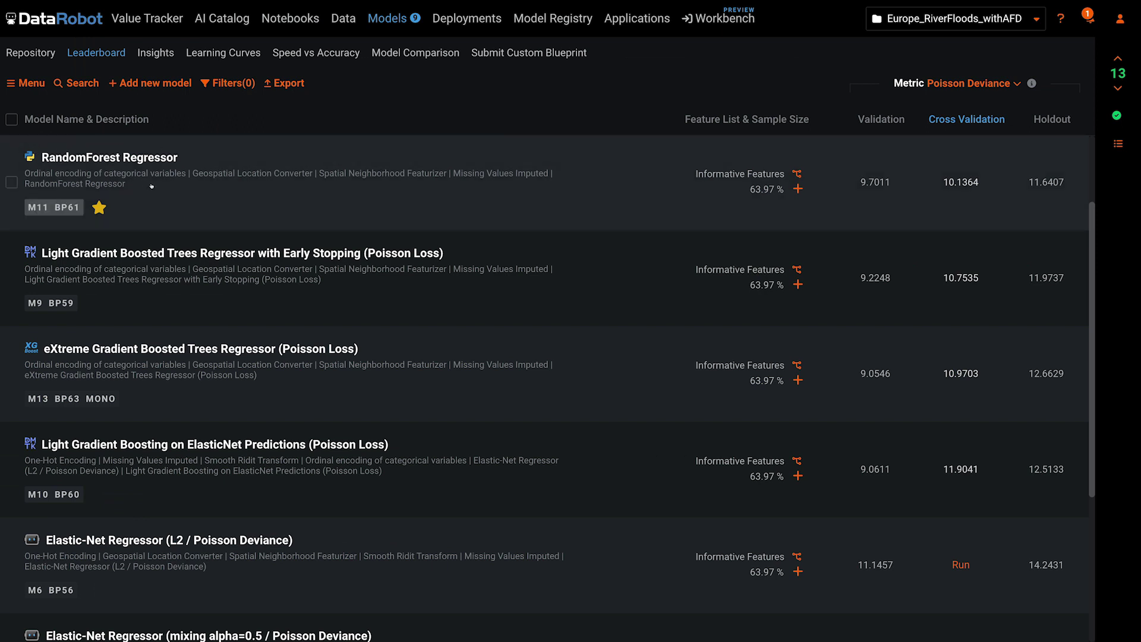
View the RandomForest Regressor's blueprint and lift chart from the model leaderboard
click(151, 186)
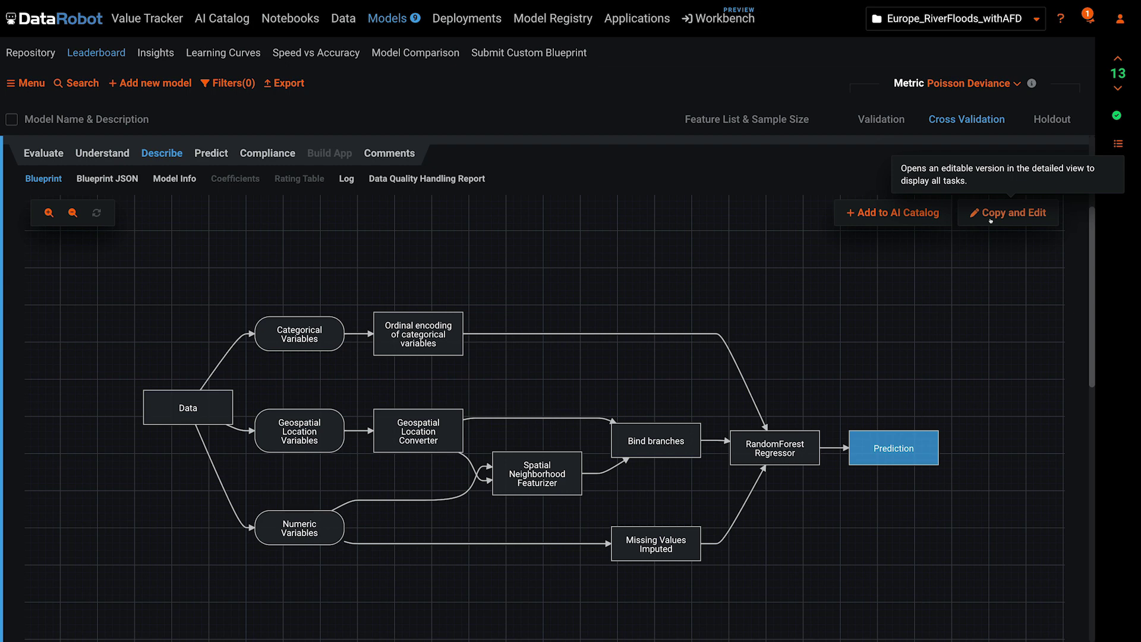
click(32, 153)
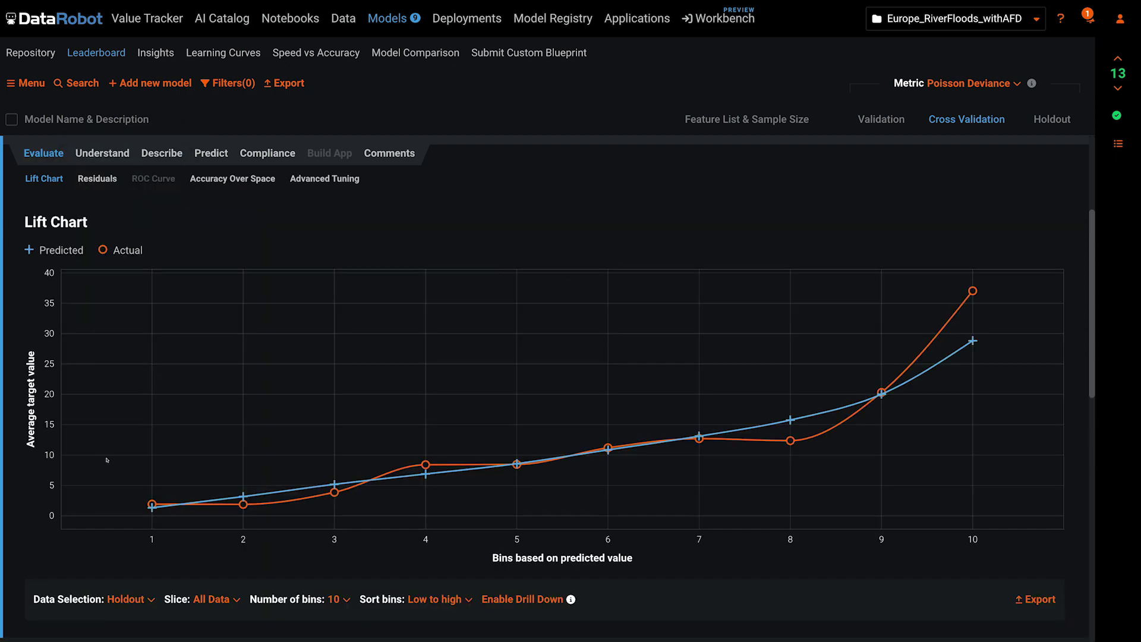
Examine the RandomForest Regressor's residuals distribution and predictions distribution plots
click(89, 179)
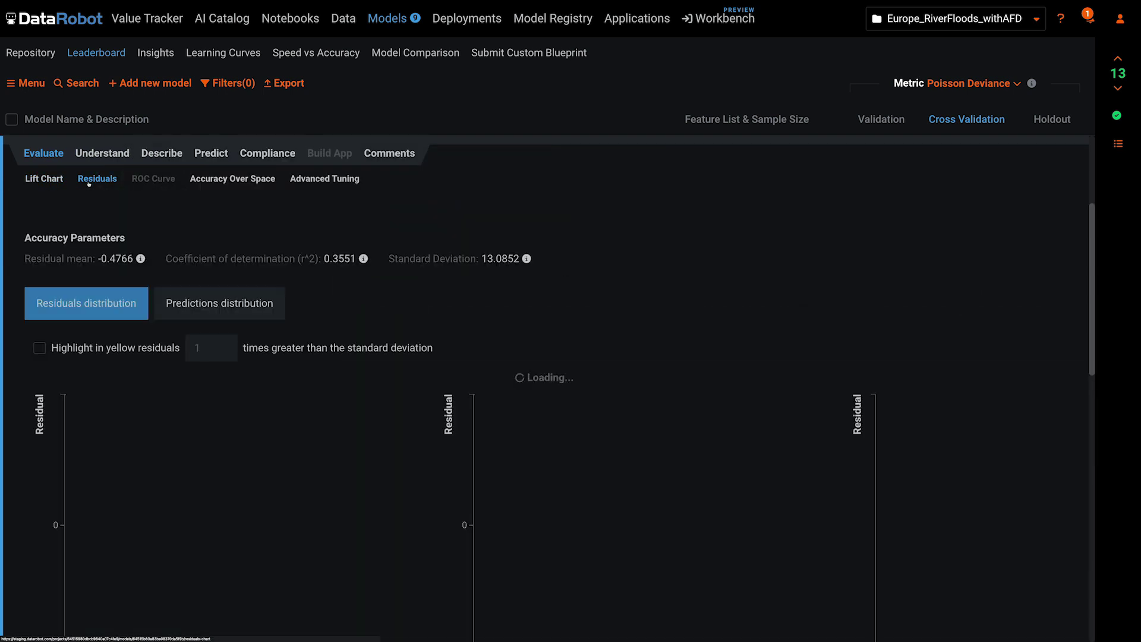
scroll(104, 240, down, 1)
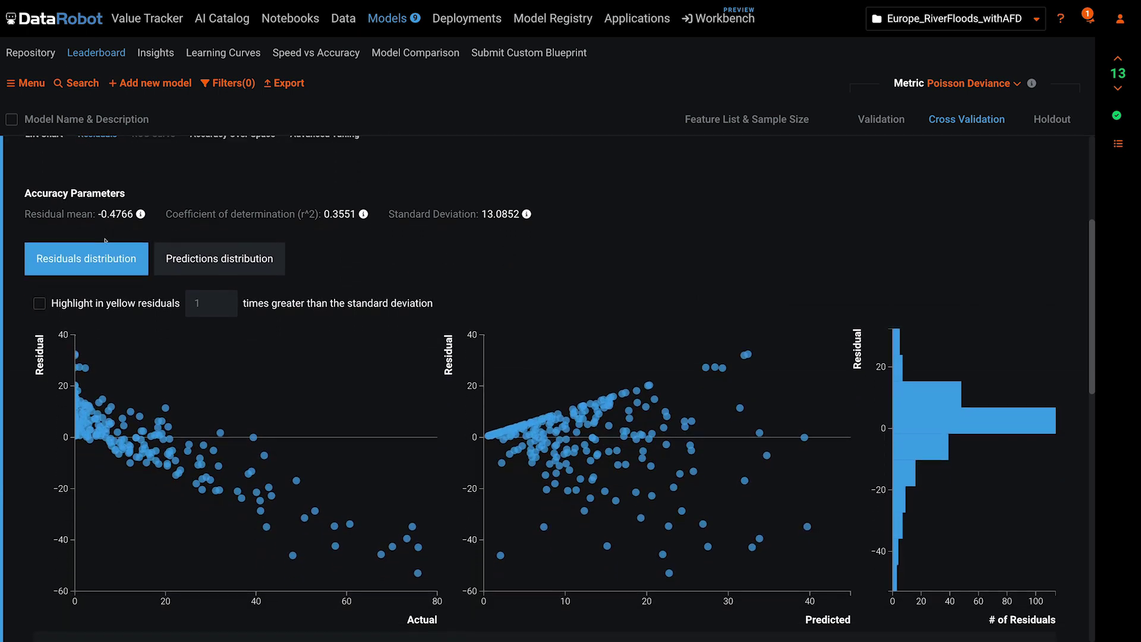
click(172, 259)
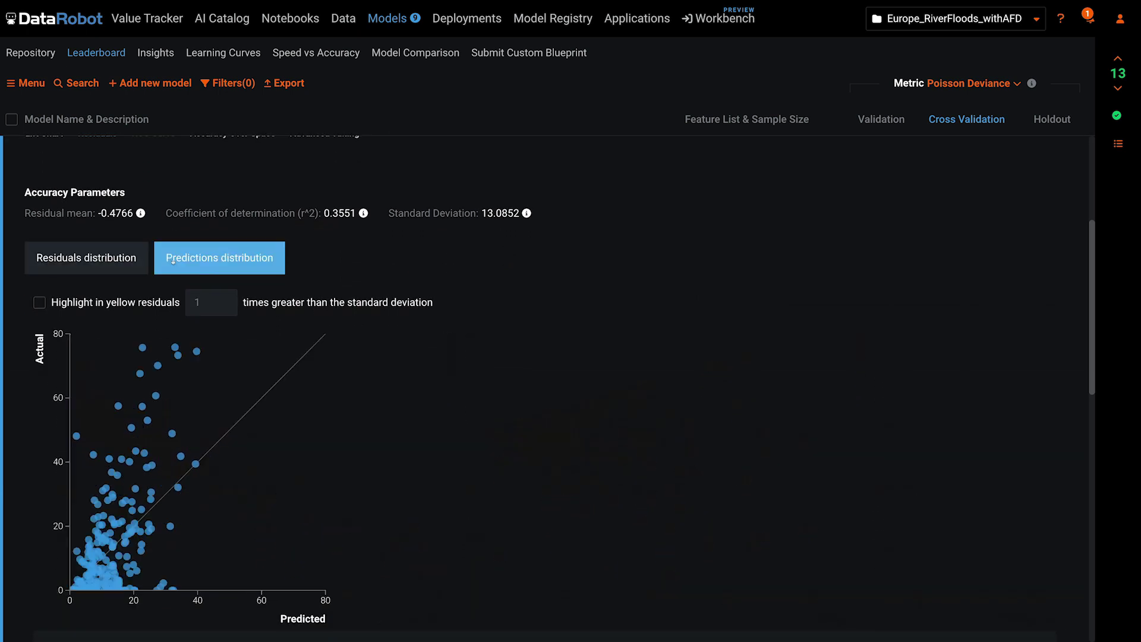
scroll(172, 260, up, 1)
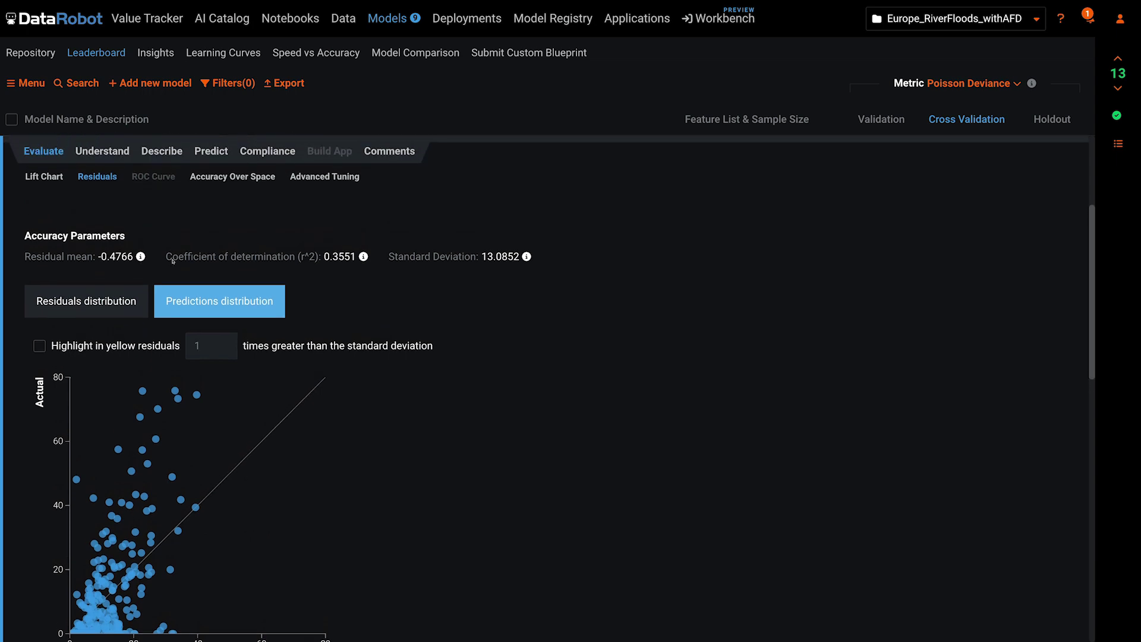
Examine the model's Accuracy Over Space map of average residuals across Europe
click(232, 176)
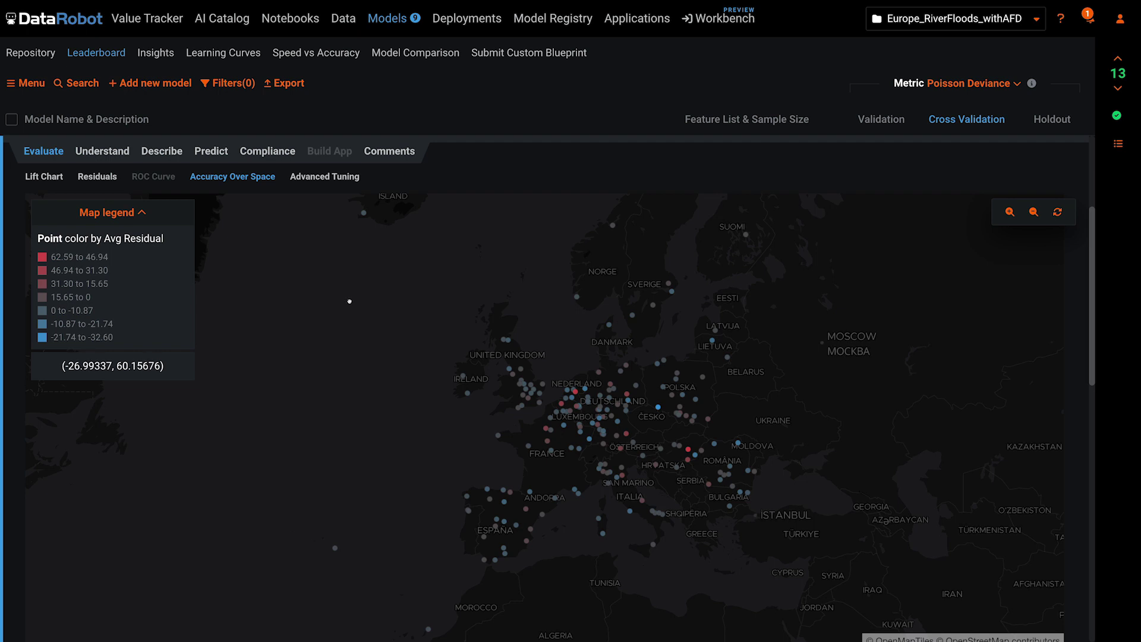
mouse_move(569, 393)
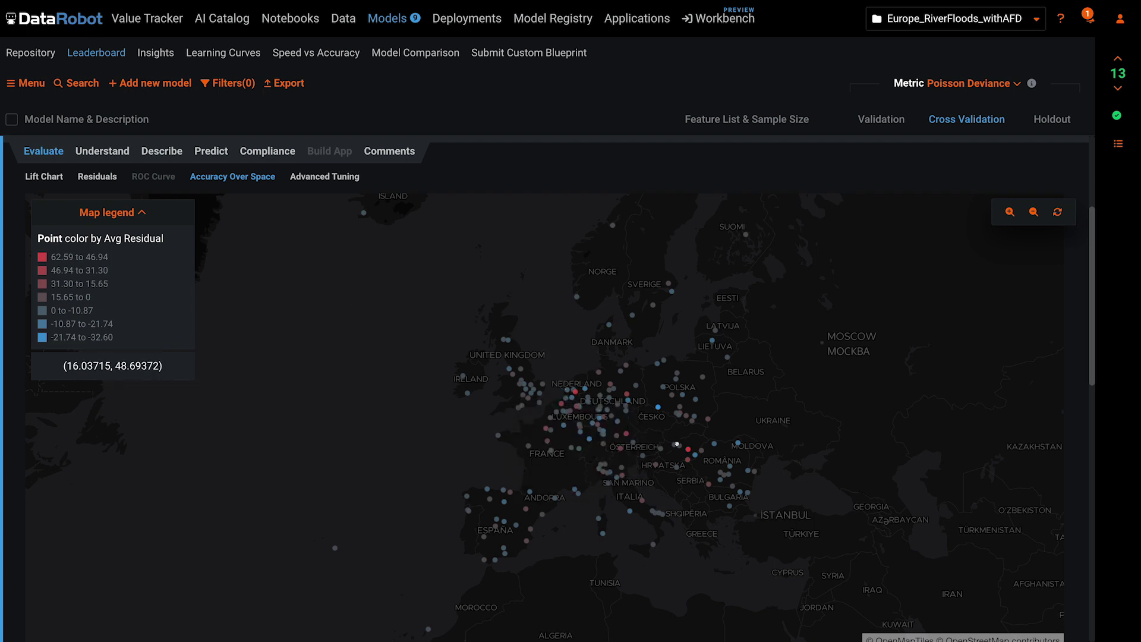
mouse_move(688, 450)
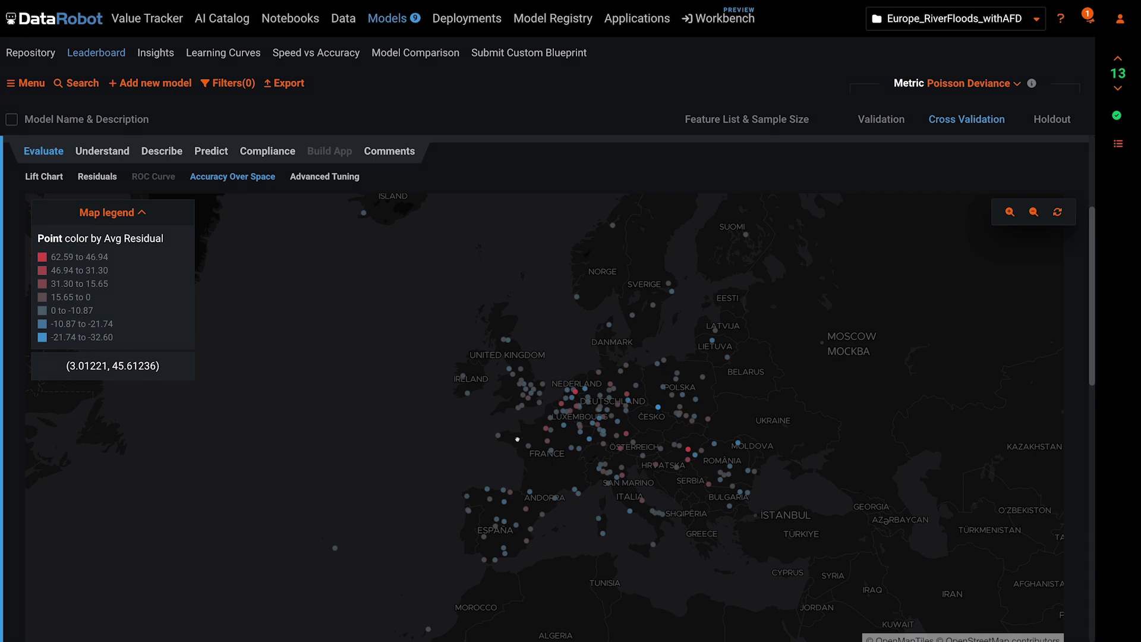
Examine the RandomForest Regressor's Feature Effects partial dependence plot and its Prediction Explanations
mouse_move(107, 160)
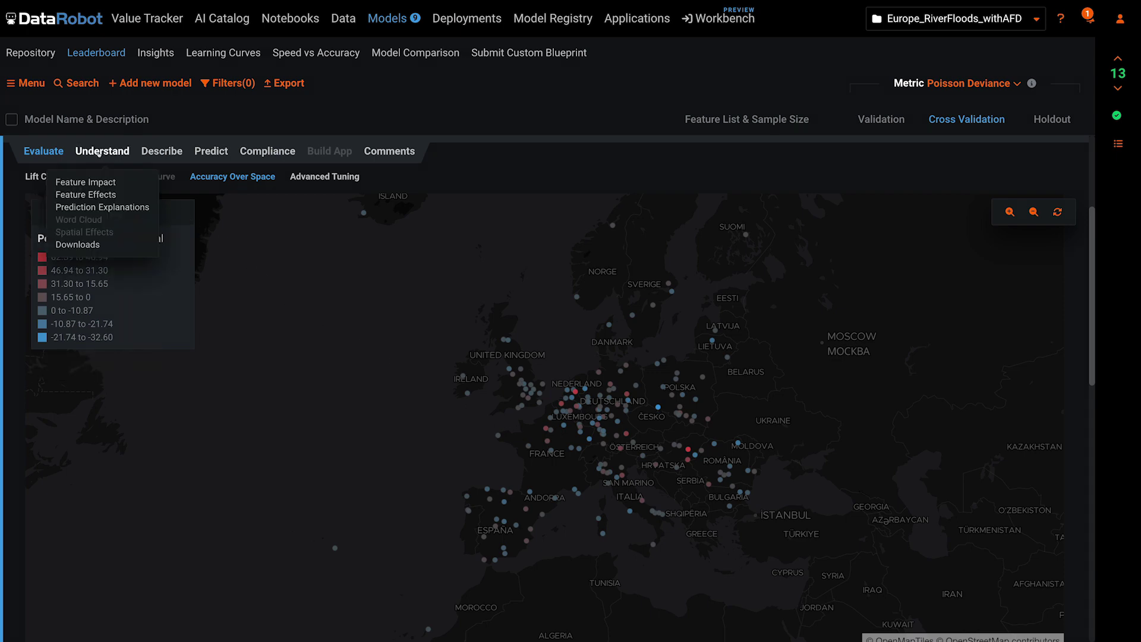
click(129, 109)
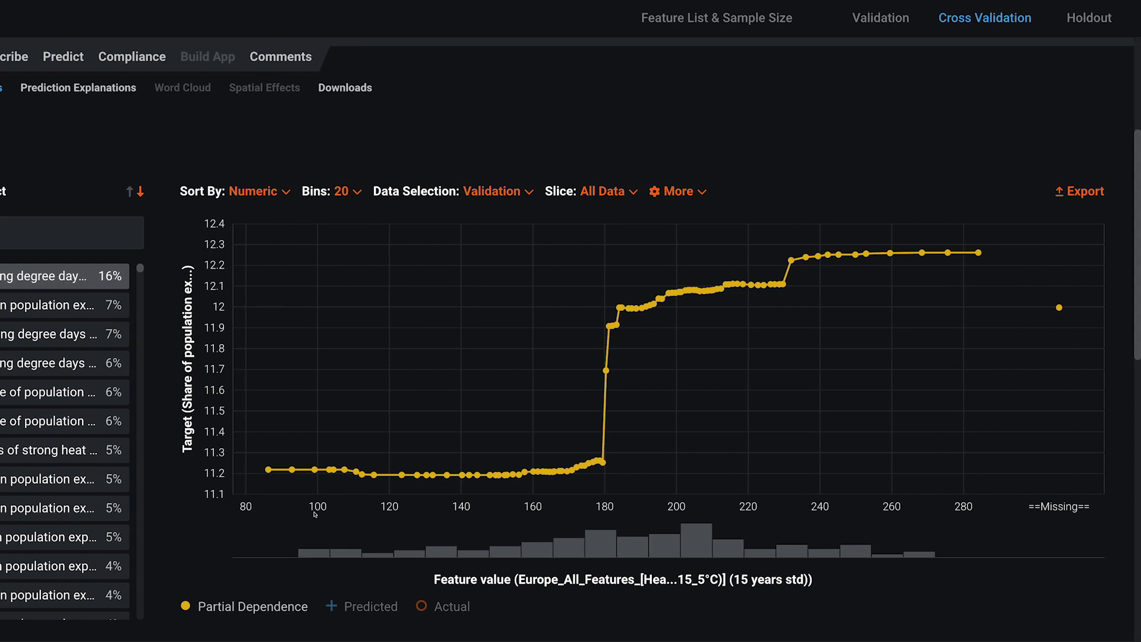
mouse_move(709, 526)
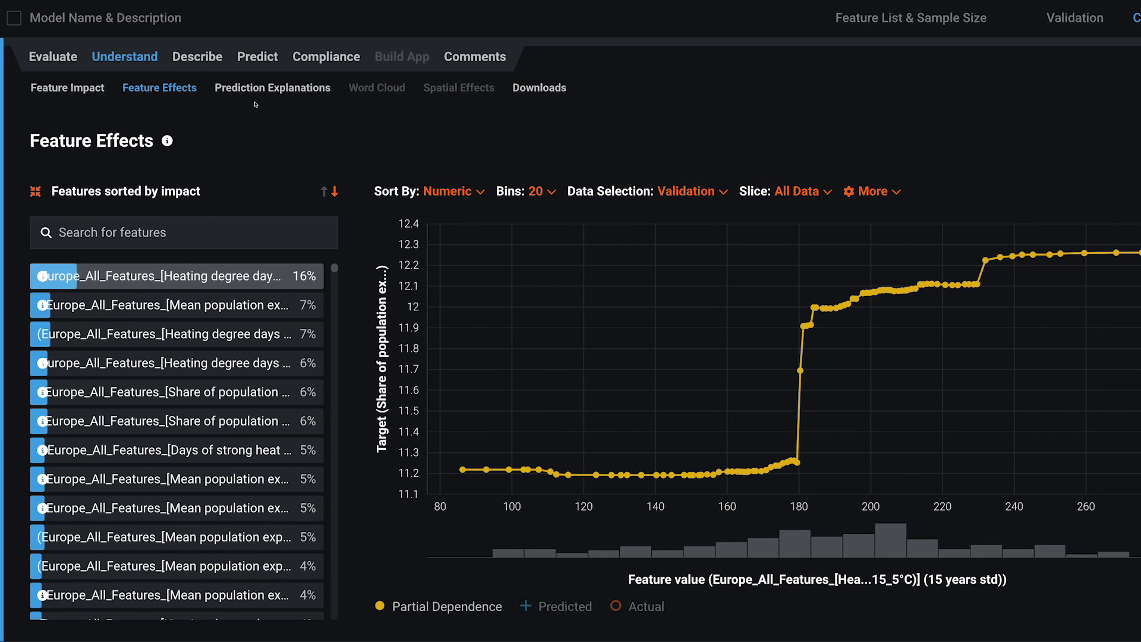
click(249, 89)
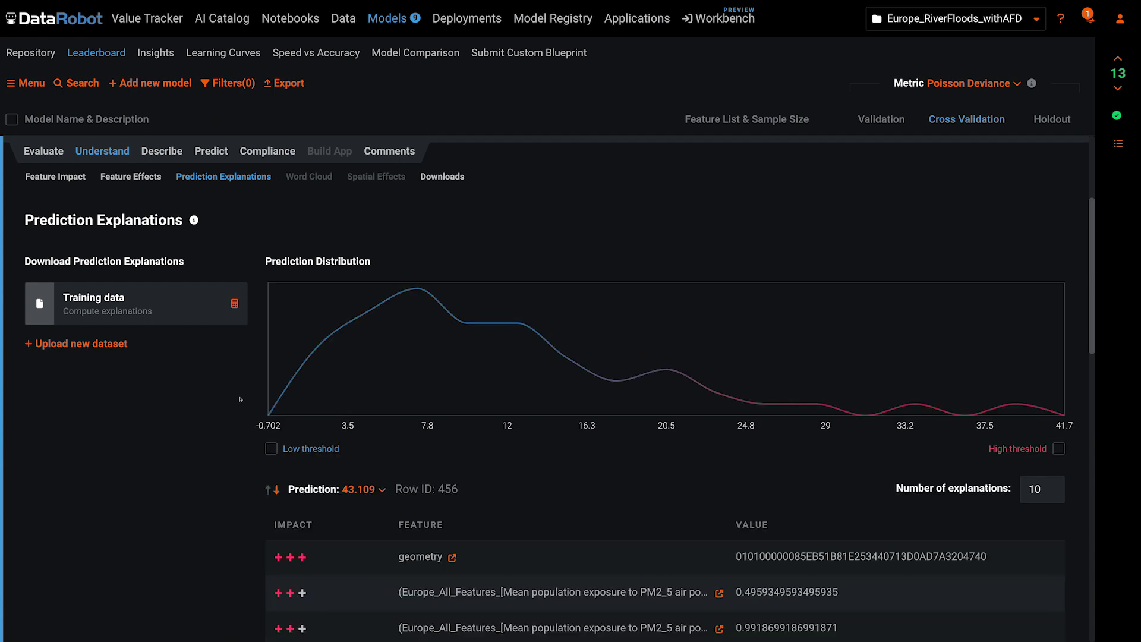
scroll(240, 399, down, 2)
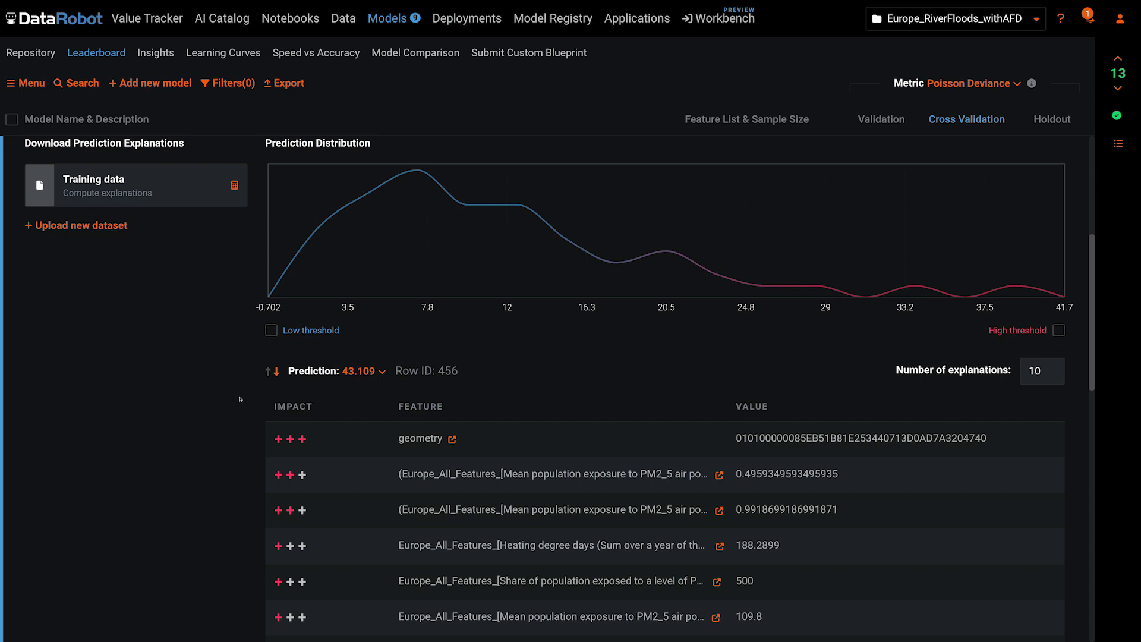
scroll(240, 399, up, 4)
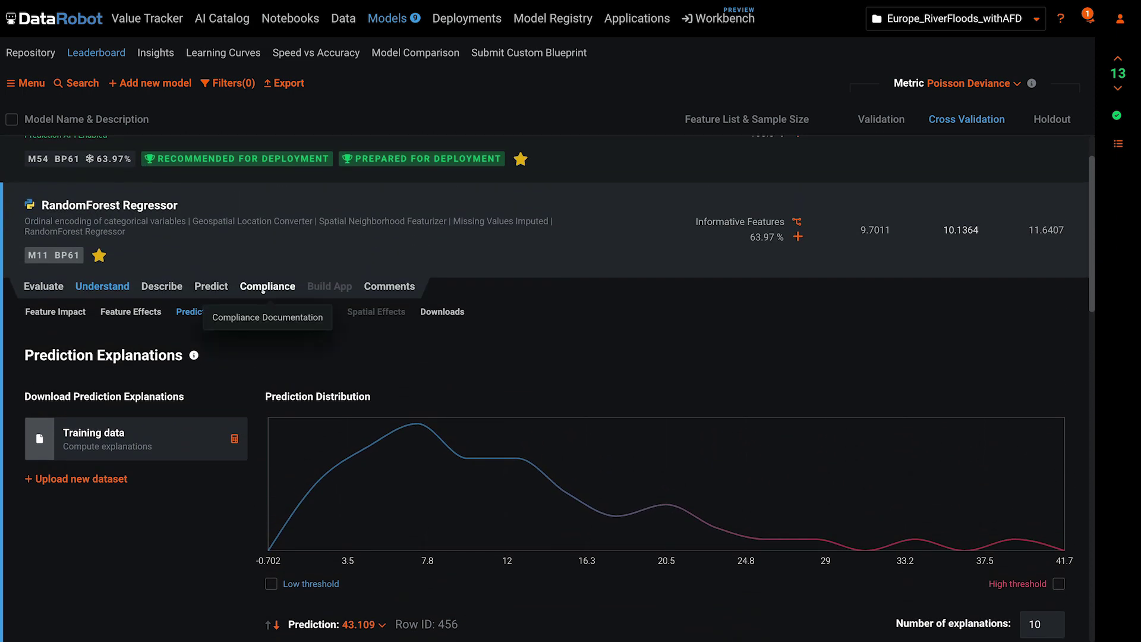
Preview the RandomForest Regressor's existing Automated Compliance Document report
click(263, 287)
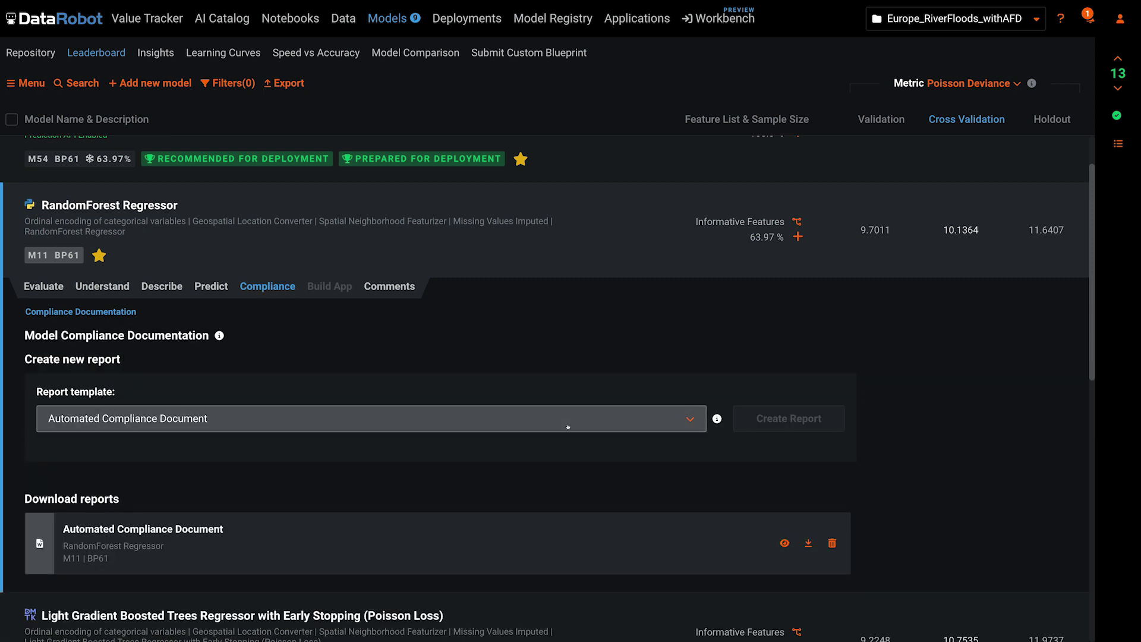
click(784, 543)
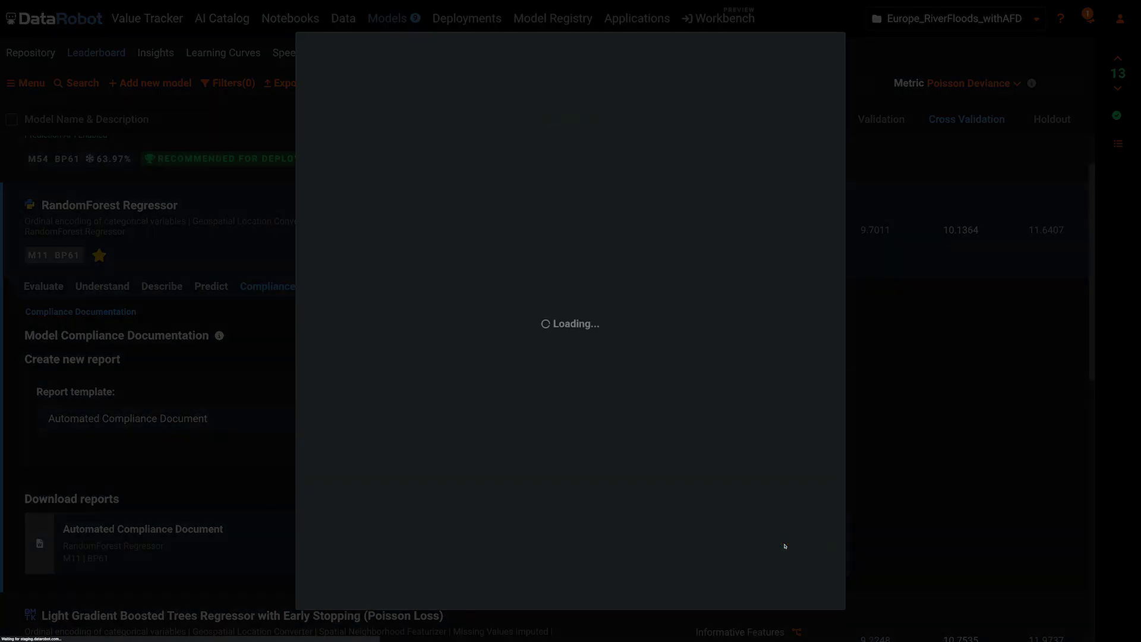
scroll(784, 545, down, 5)
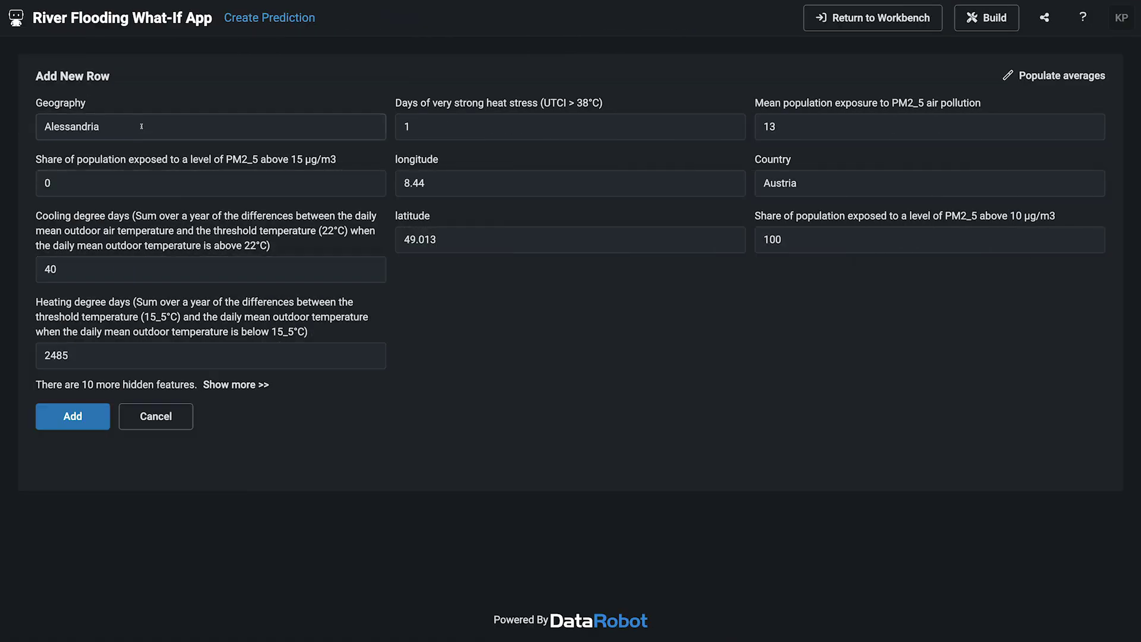
In the River Flooding What-If App, add a new prediction row with Geography set to Almería
click(142, 127)
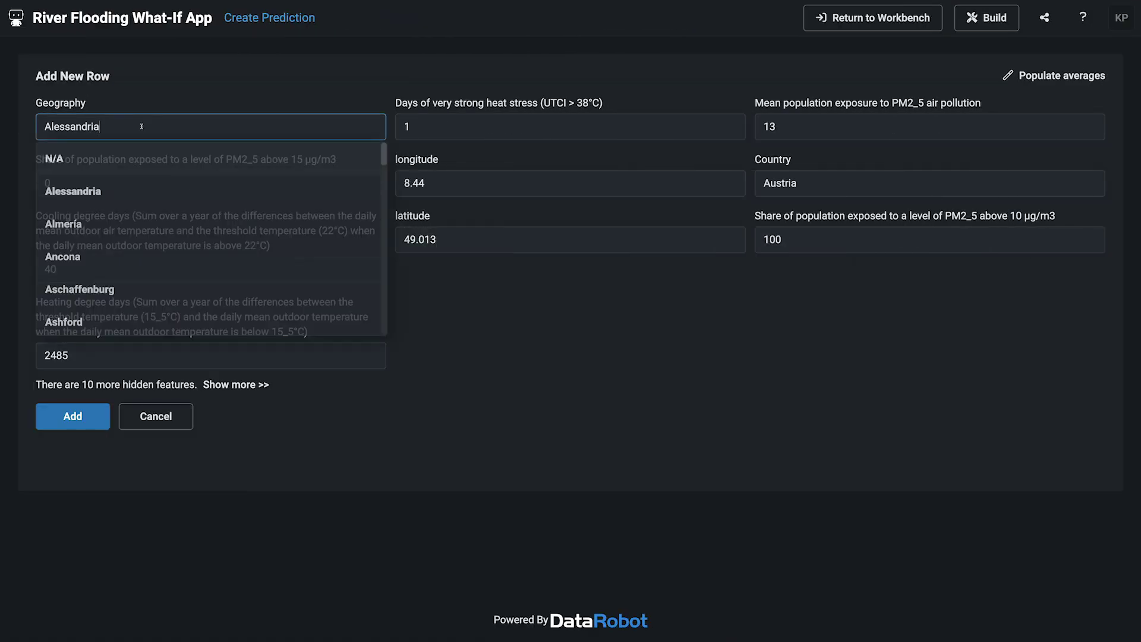
click(127, 226)
click(128, 232)
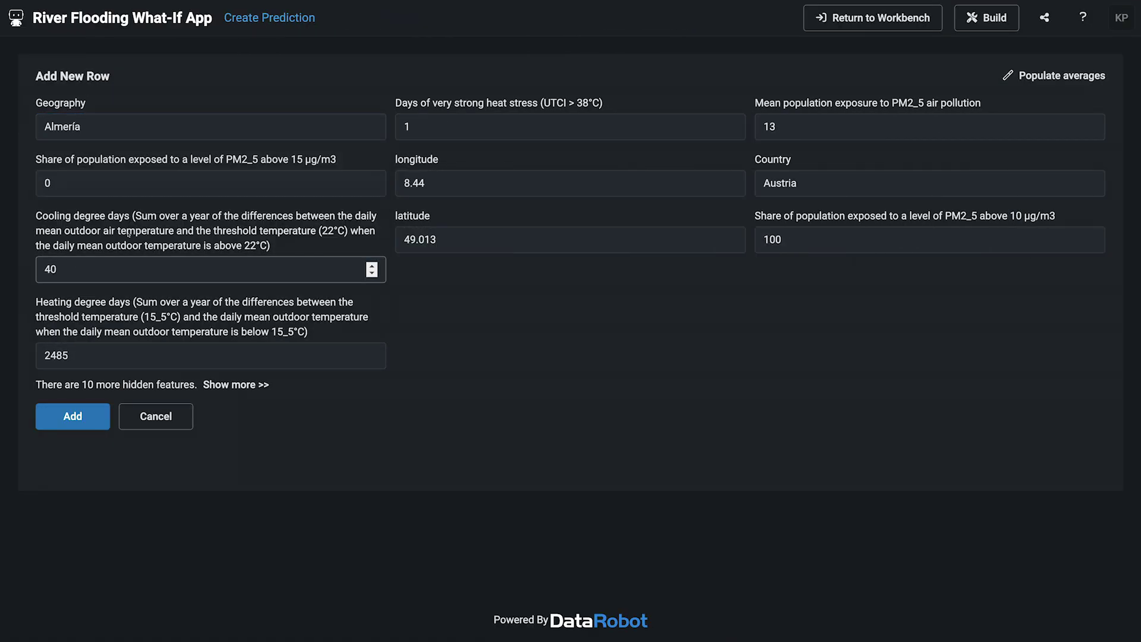
click(77, 416)
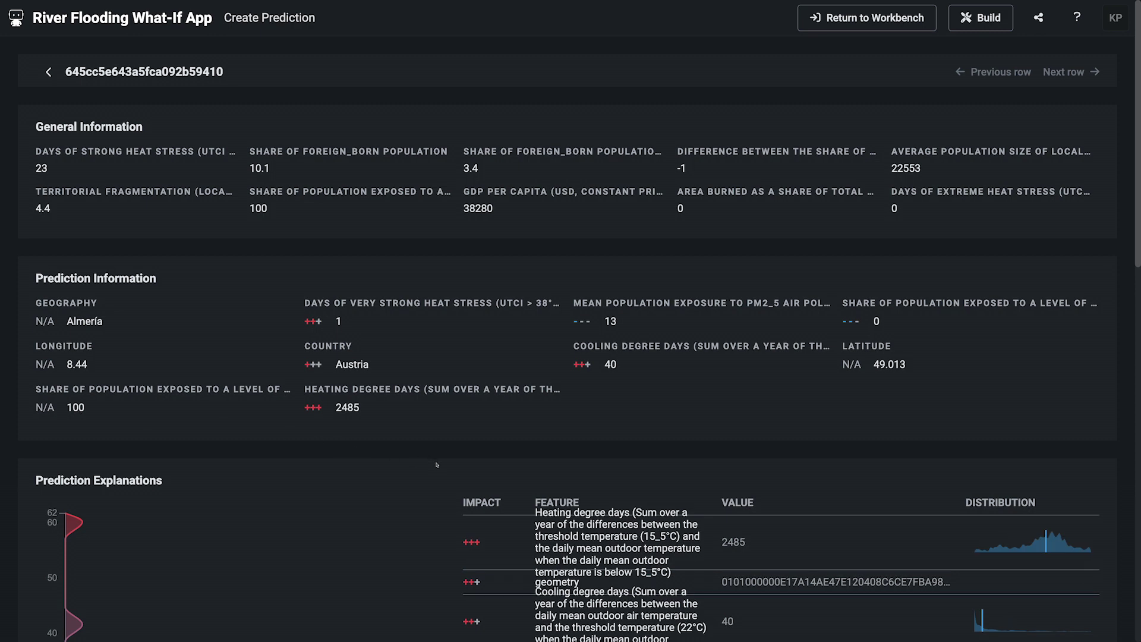
Review the Almería prediction explanations and add a what-if scenario with mean population exposure to PM2_5 air pollution set to 20
scroll(440, 475, down, 5)
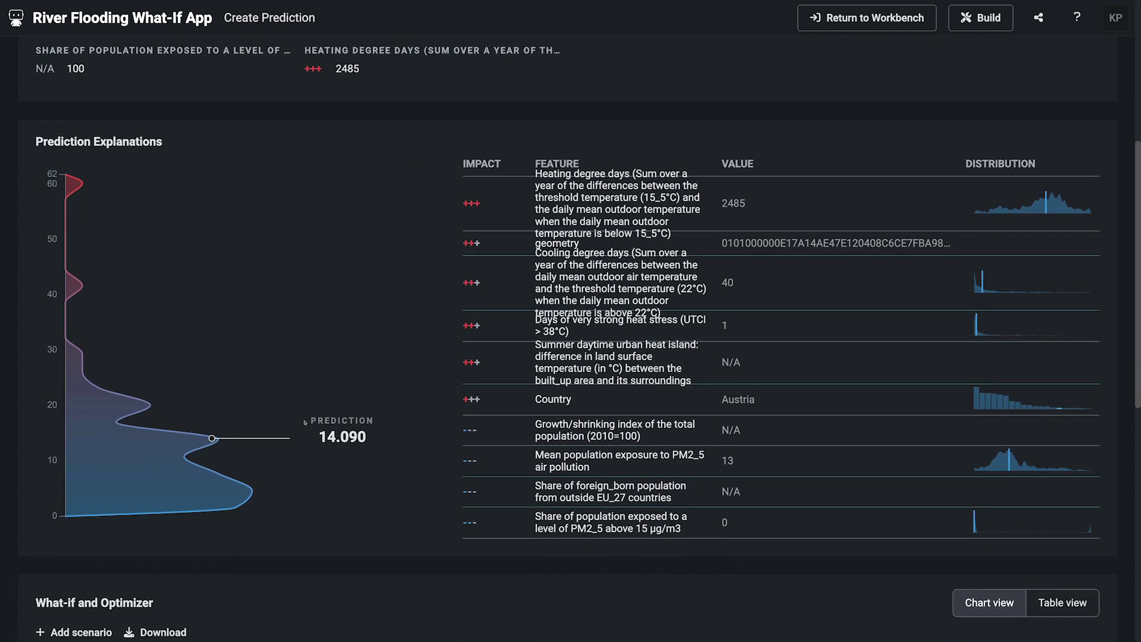
scroll(310, 441, down, 8)
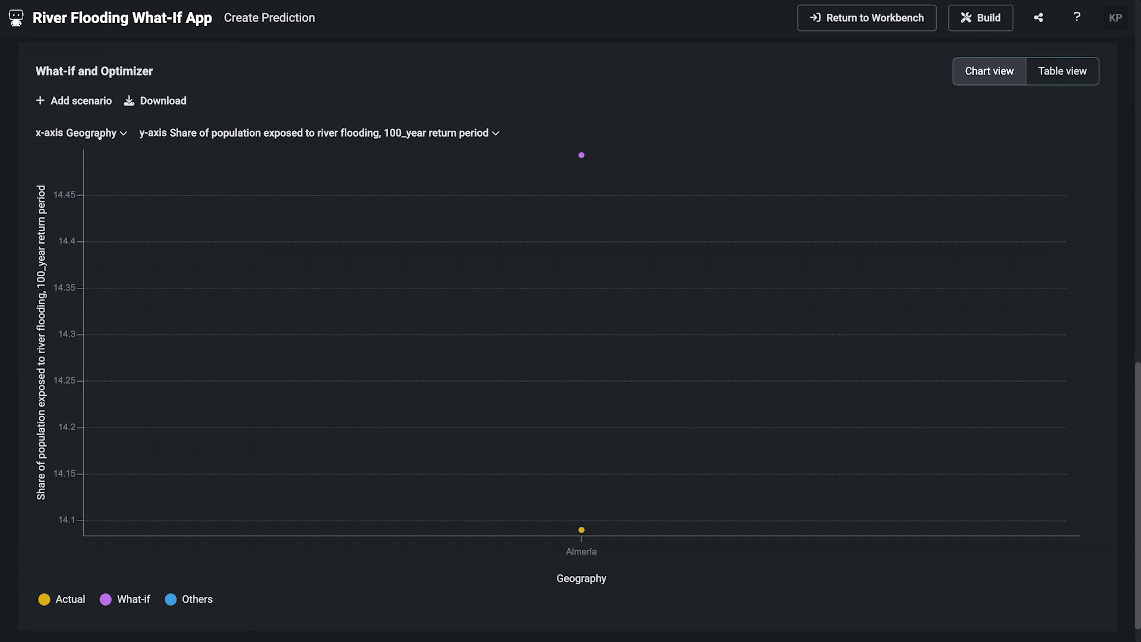
click(76, 101)
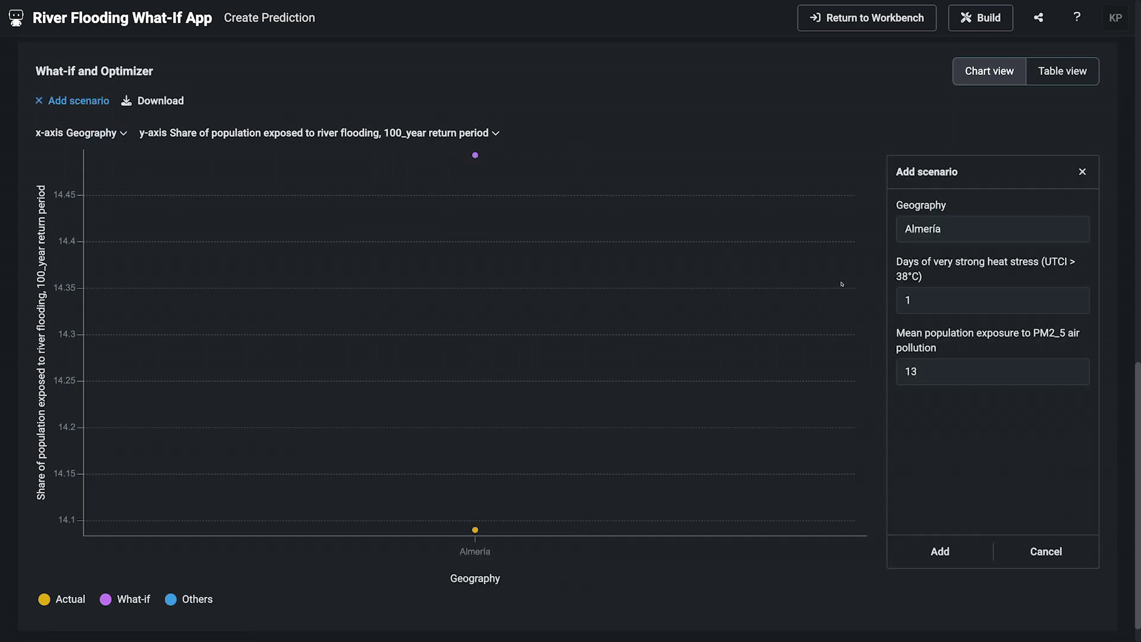
click(923, 370)
key(BackSpace)
key(BackSpace)
text(20)
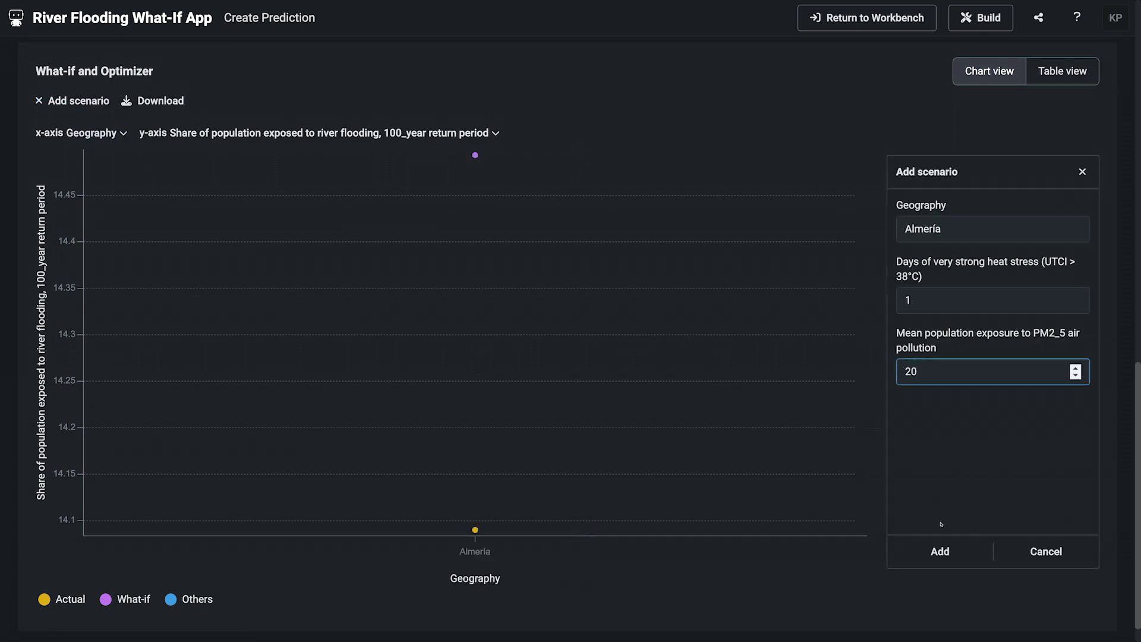
click(940, 551)
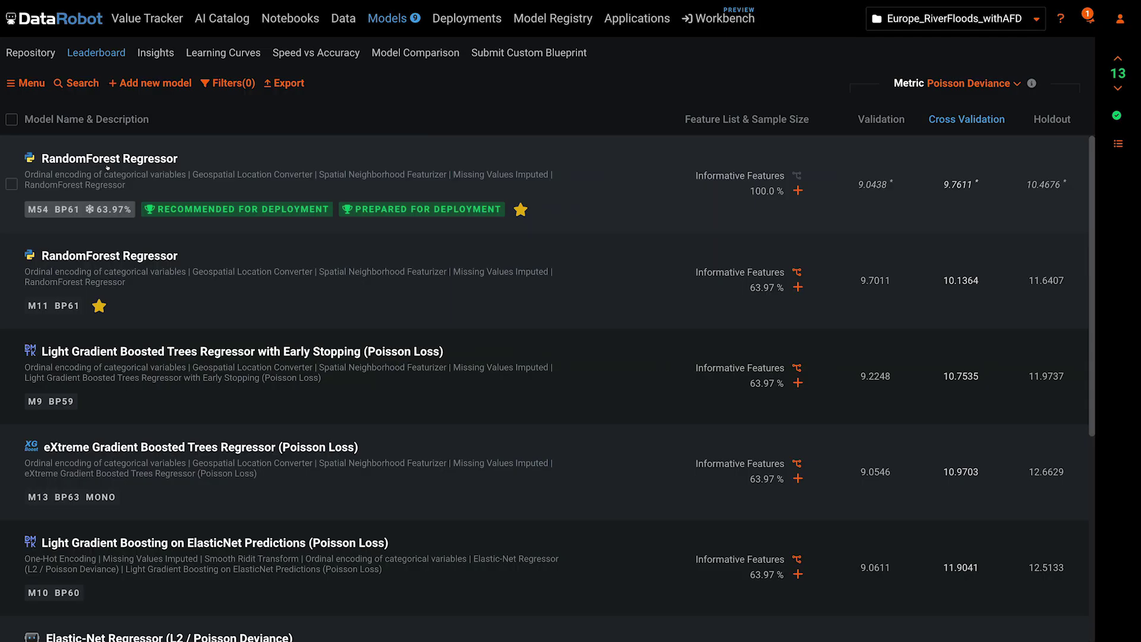
Back in the DataRobot leaderboard, deploy the recommended RandomForest Regressor M54 with the default deployment settings, confirming despite the deployment limit
click(108, 168)
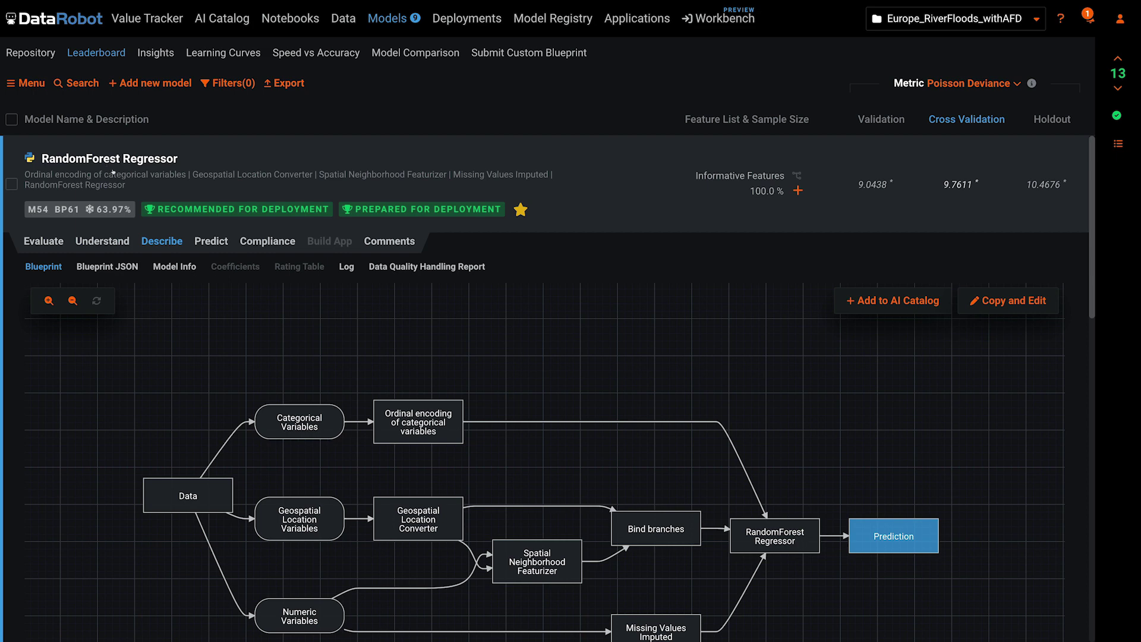
mouse_move(201, 240)
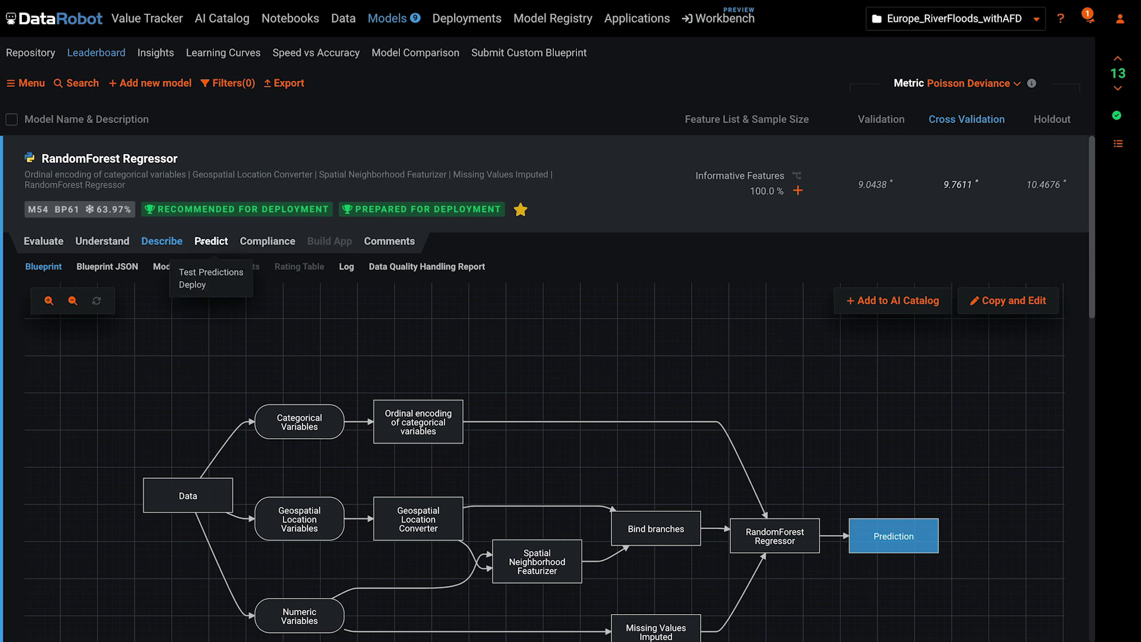
click(205, 276)
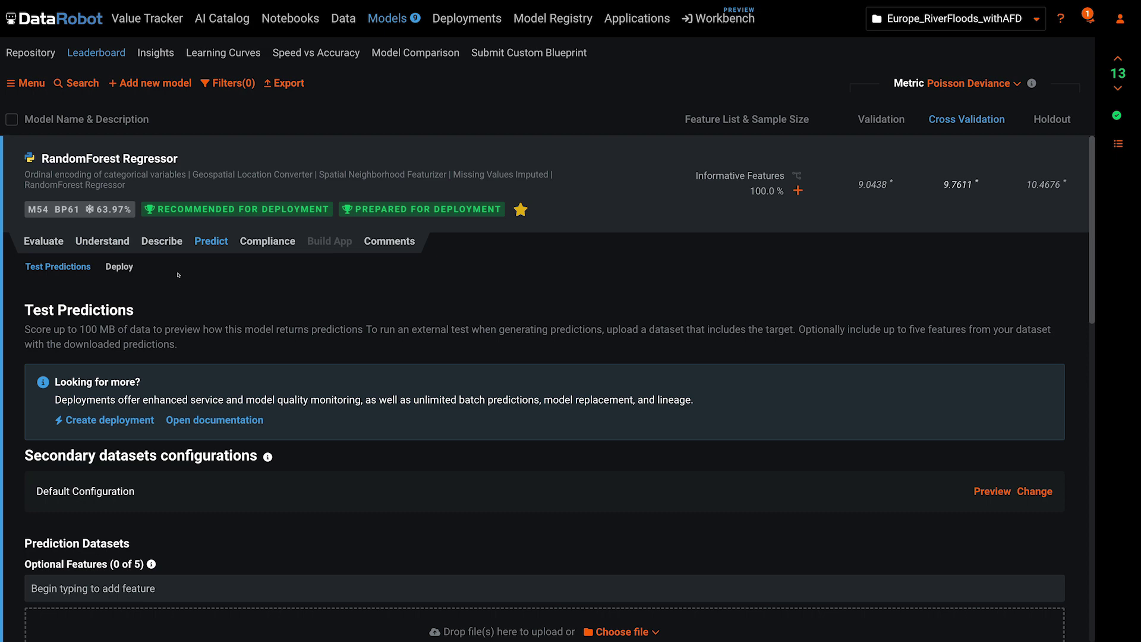
click(120, 267)
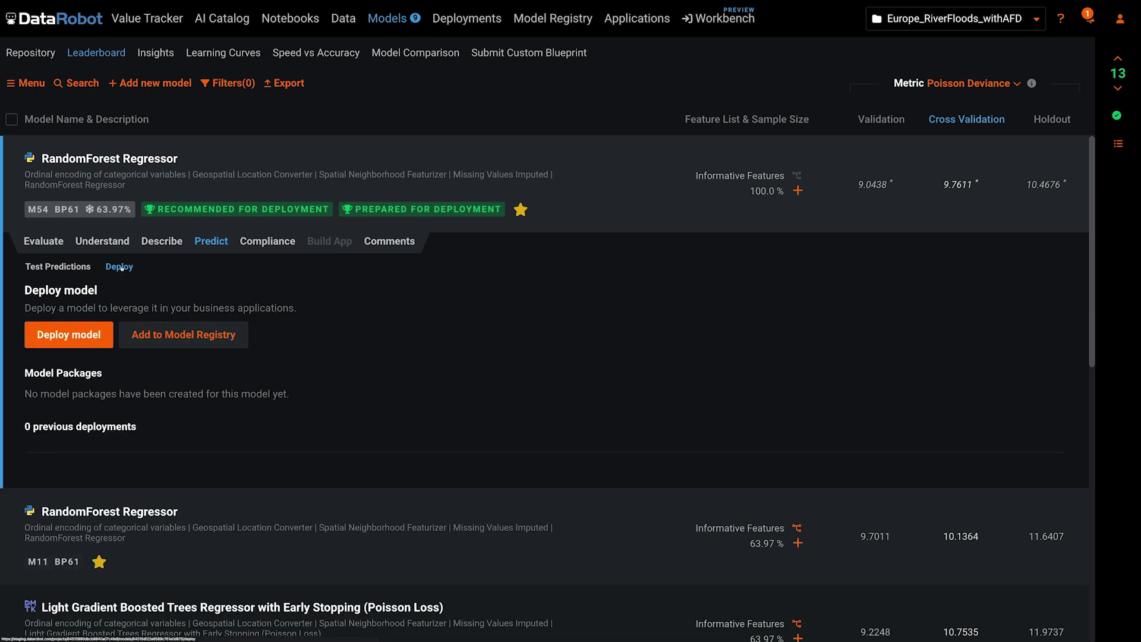
click(85, 333)
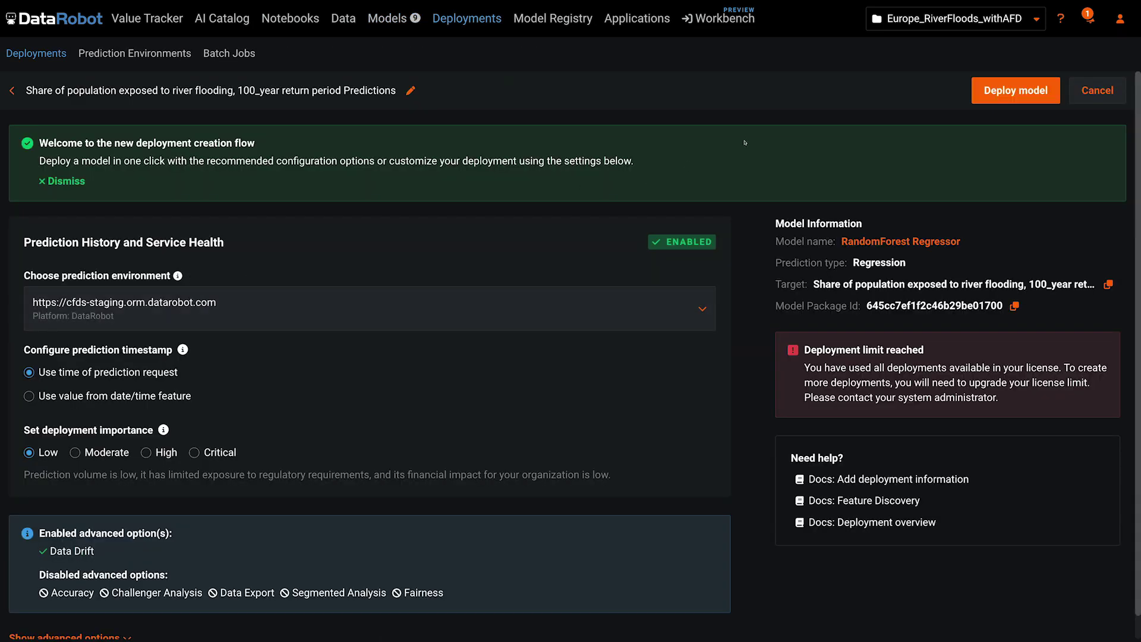
click(988, 88)
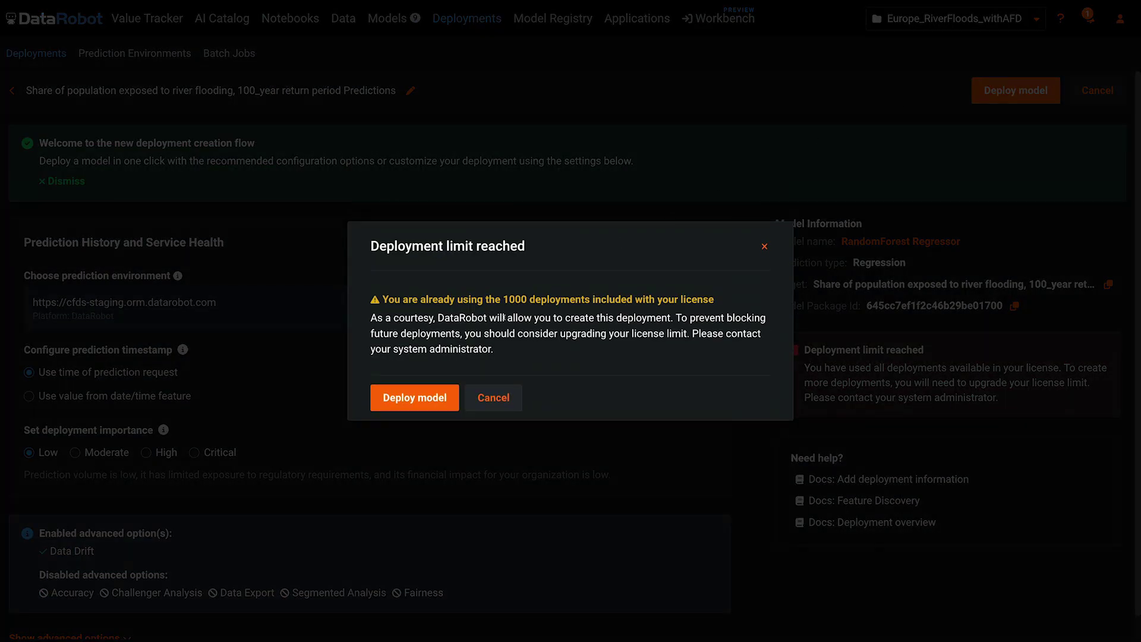
click(392, 396)
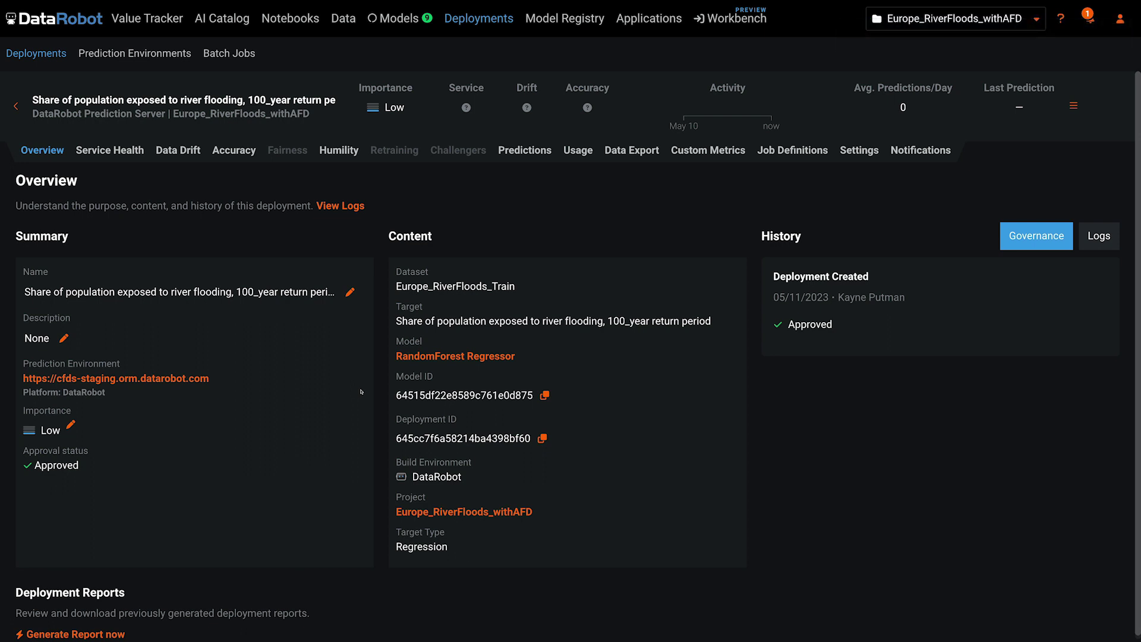
View the deployment's Prediction API scripting code for batch predictions using the API Client interface
mouse_move(502, 152)
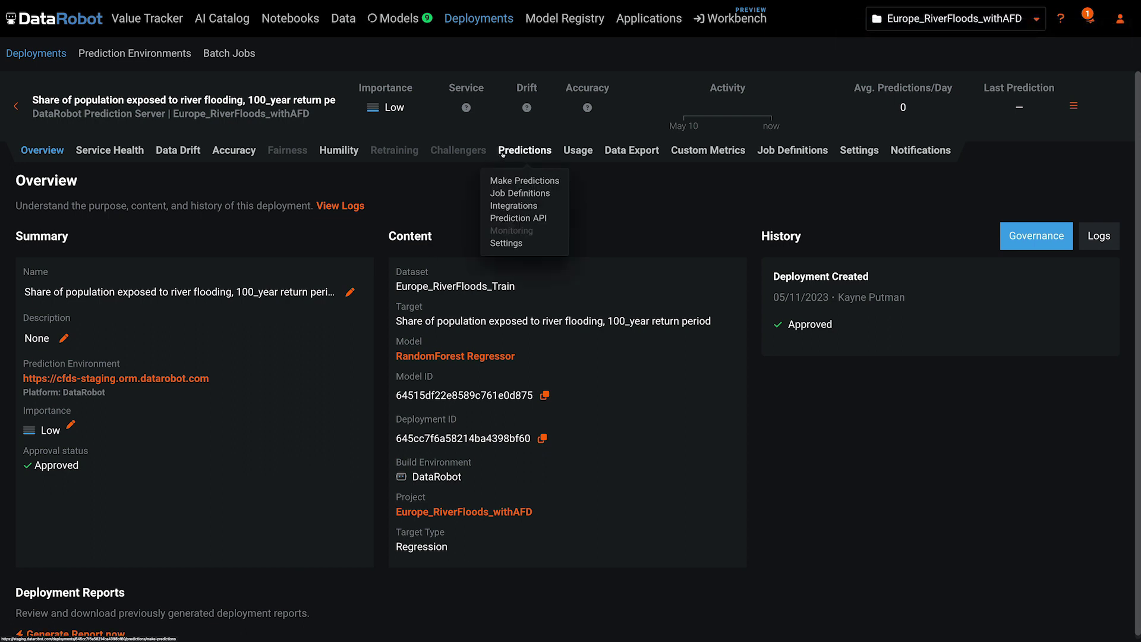
click(504, 218)
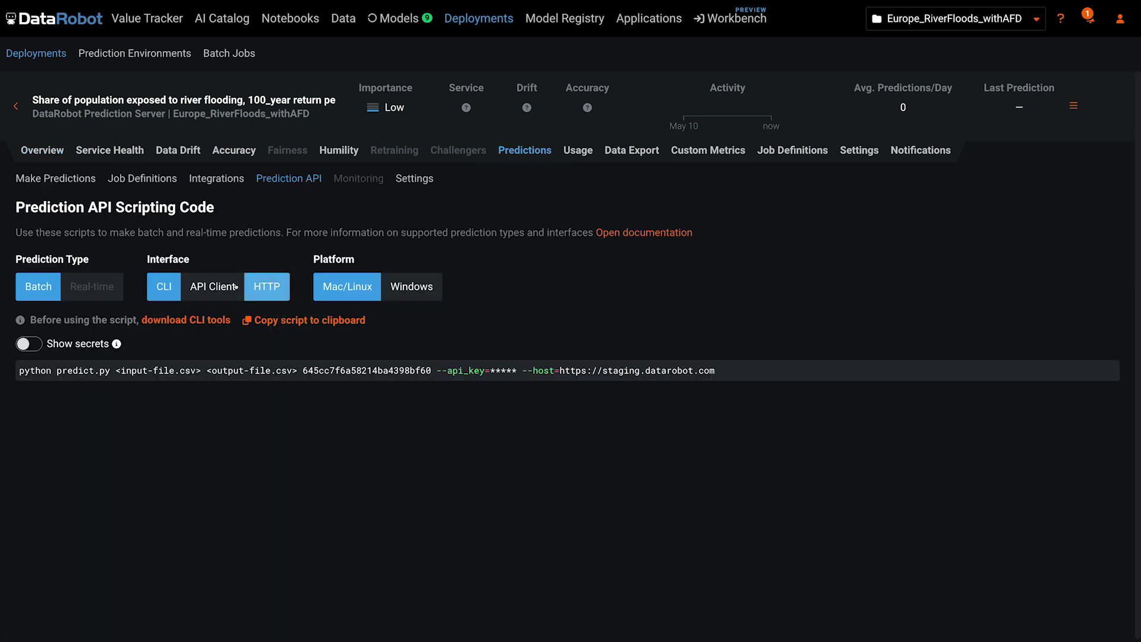
click(227, 288)
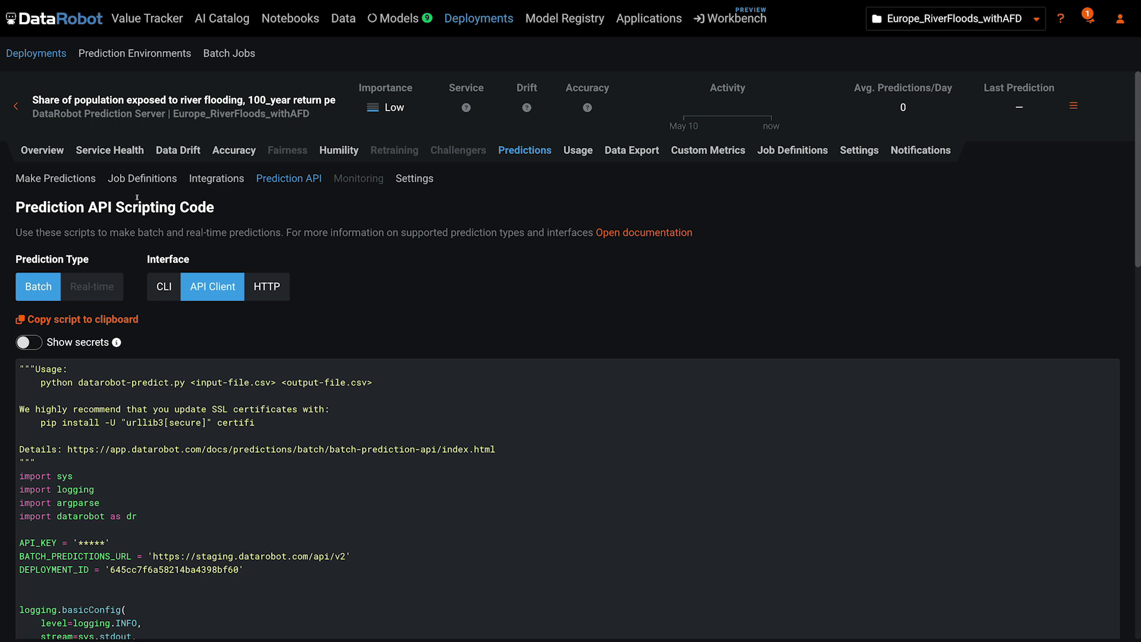
View the deployment's batch prediction job definitions and open a new job definition
click(129, 179)
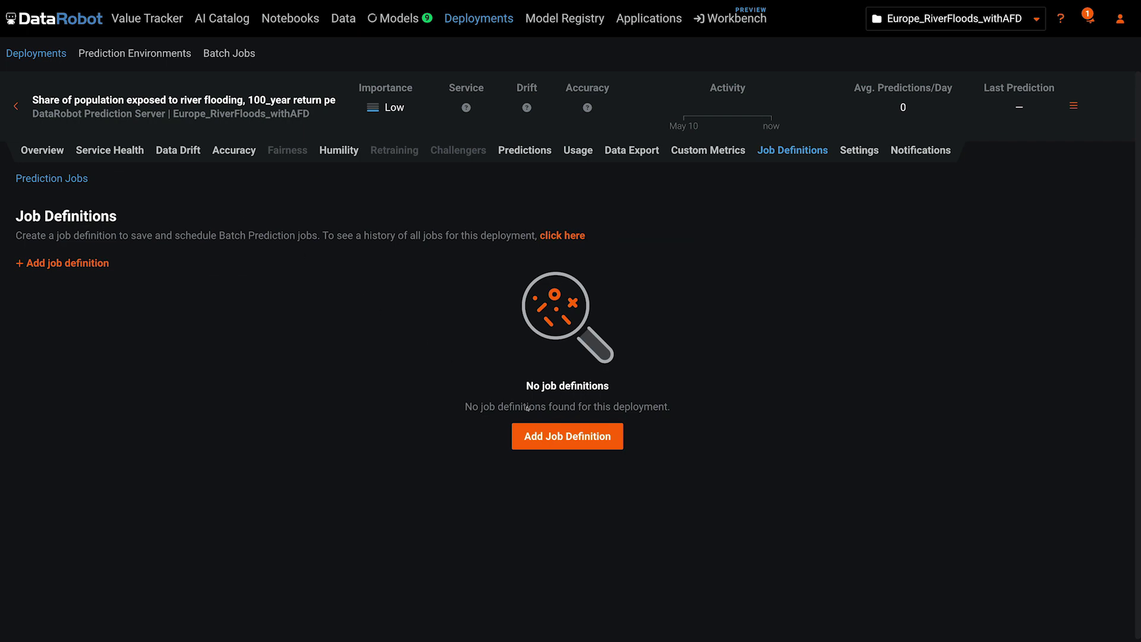
click(538, 436)
click(471, 383)
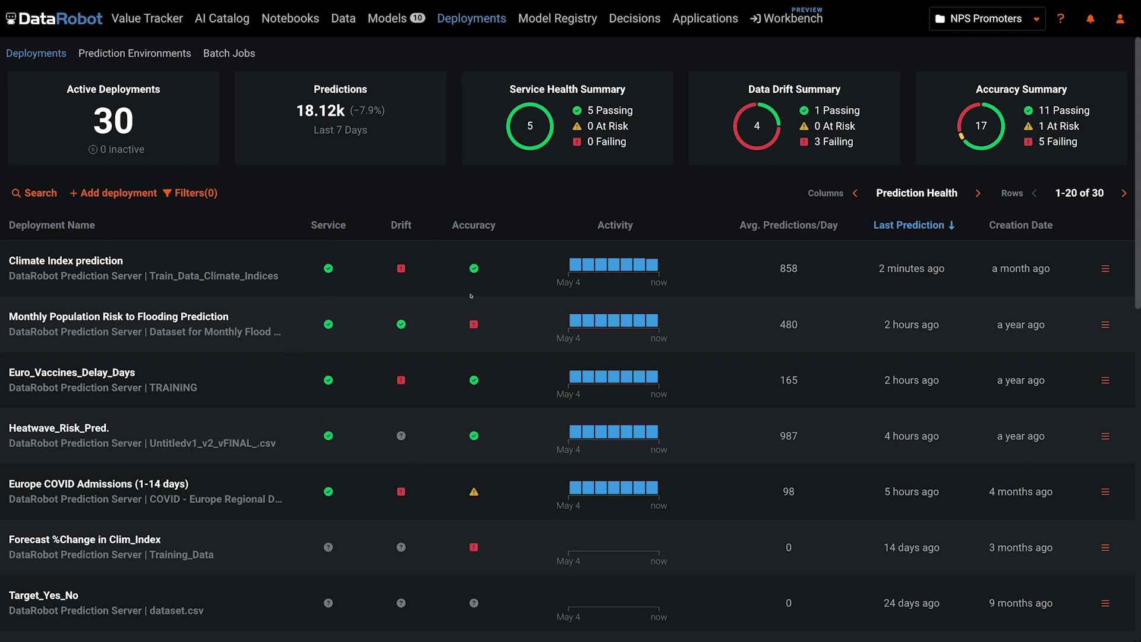
Review the deployments list with the Governance columns and return it to the Prediction Health columns
click(979, 192)
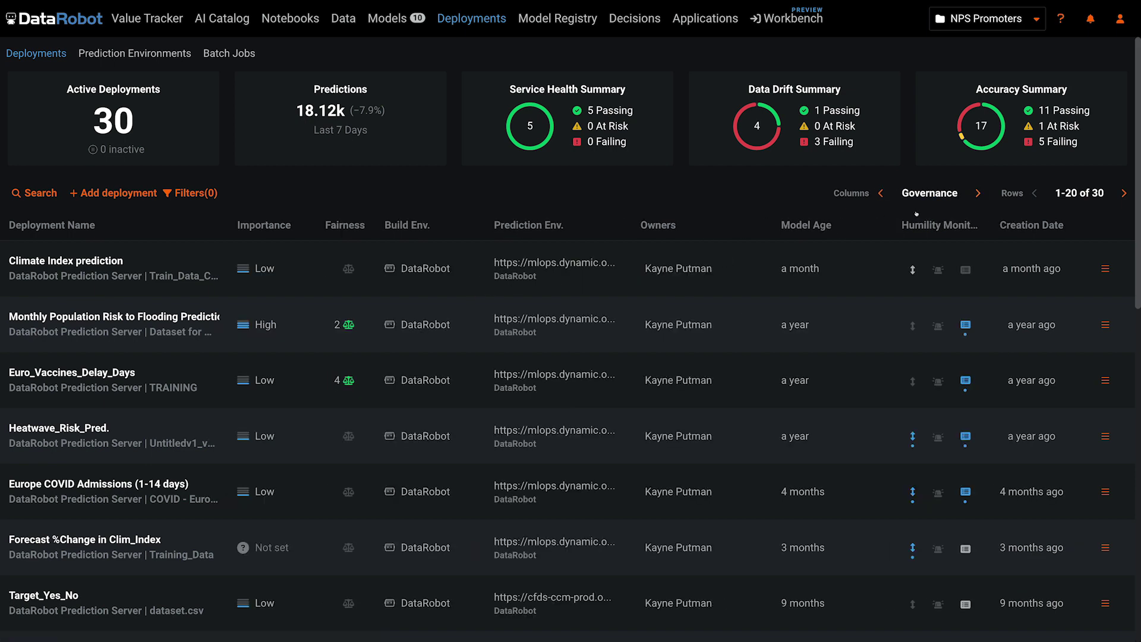
scroll(575, 448, down, 1)
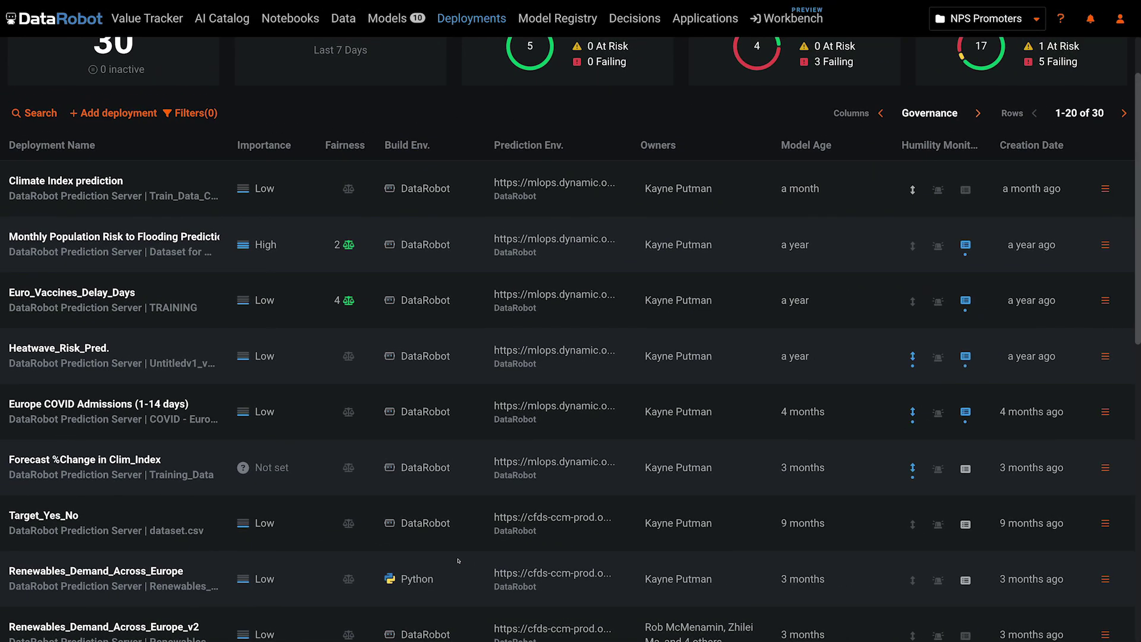
scroll(459, 560, up, 2)
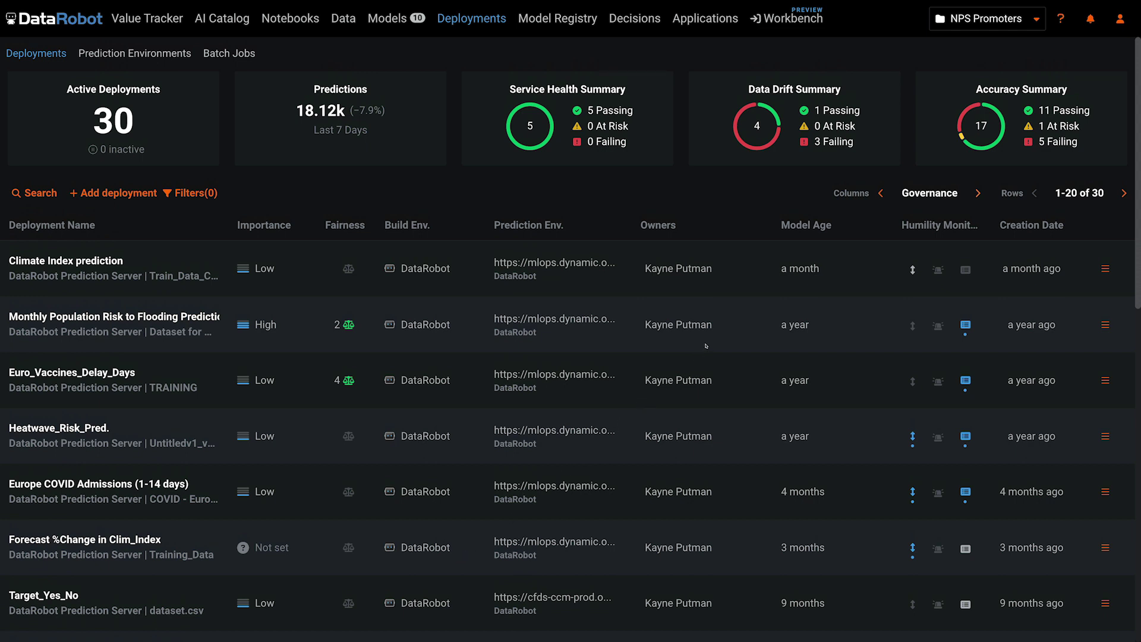
click(881, 193)
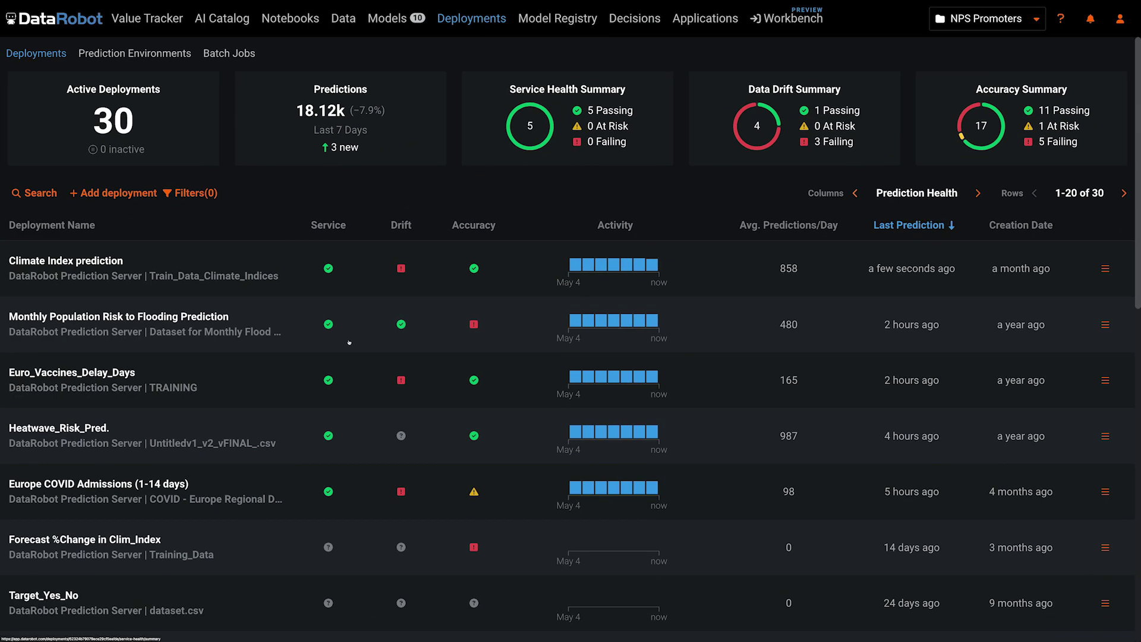
Open the Monthly Population Risk to Flooding Prediction deployment and view its Service Health summary
click(217, 326)
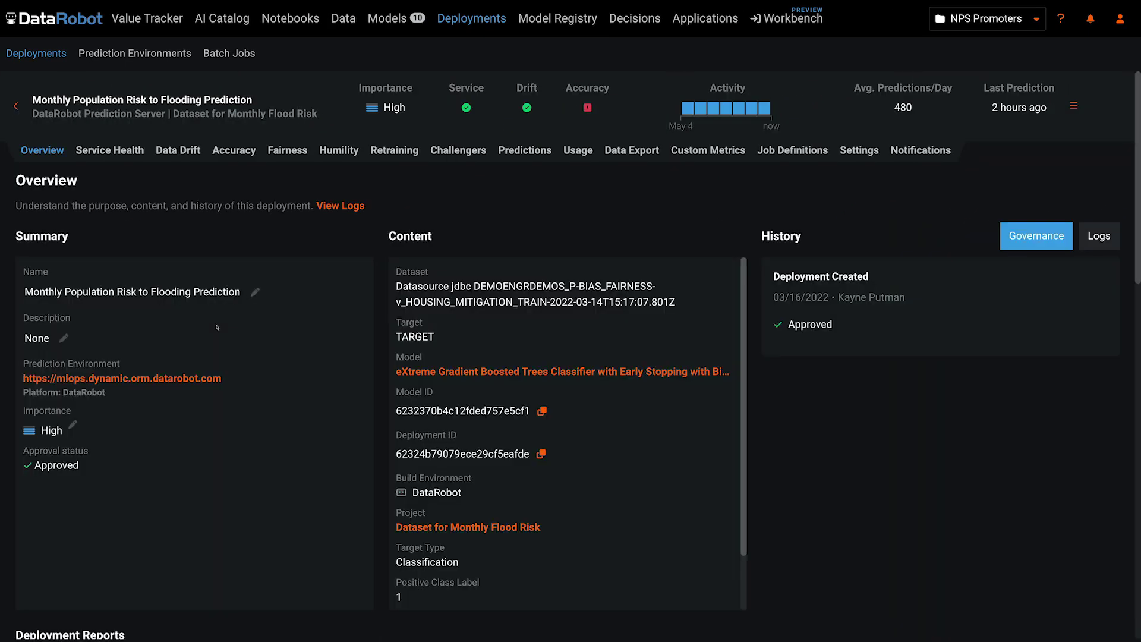
click(114, 150)
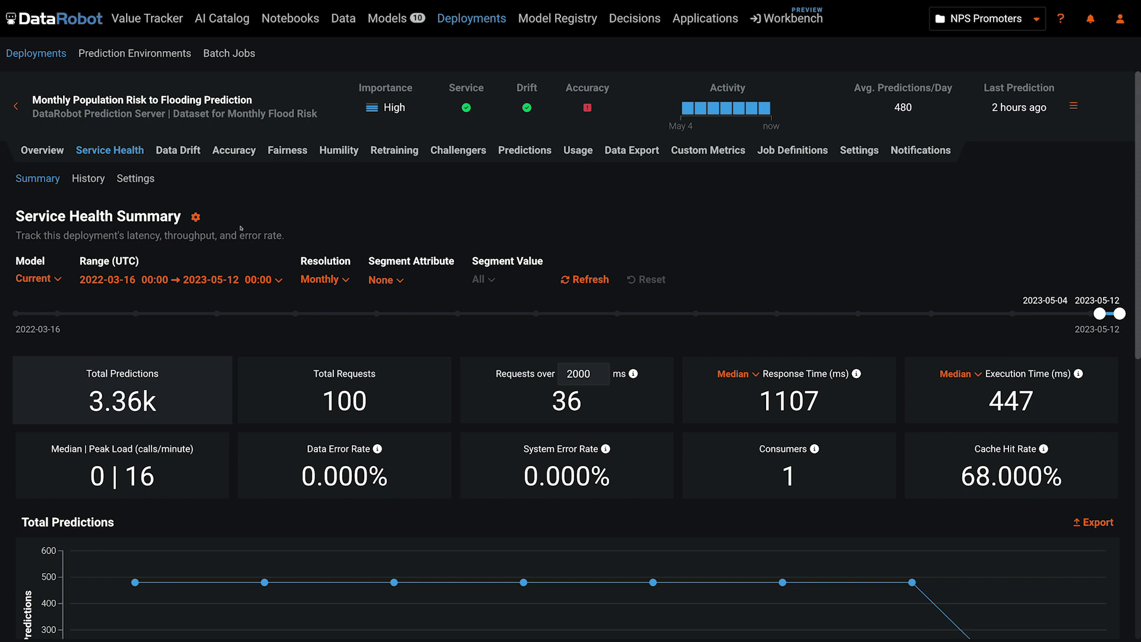
Review the deployment's Data Drift summary, including the Feature Drift vs. Feature Importance chart and the TARGET feature details
click(172, 154)
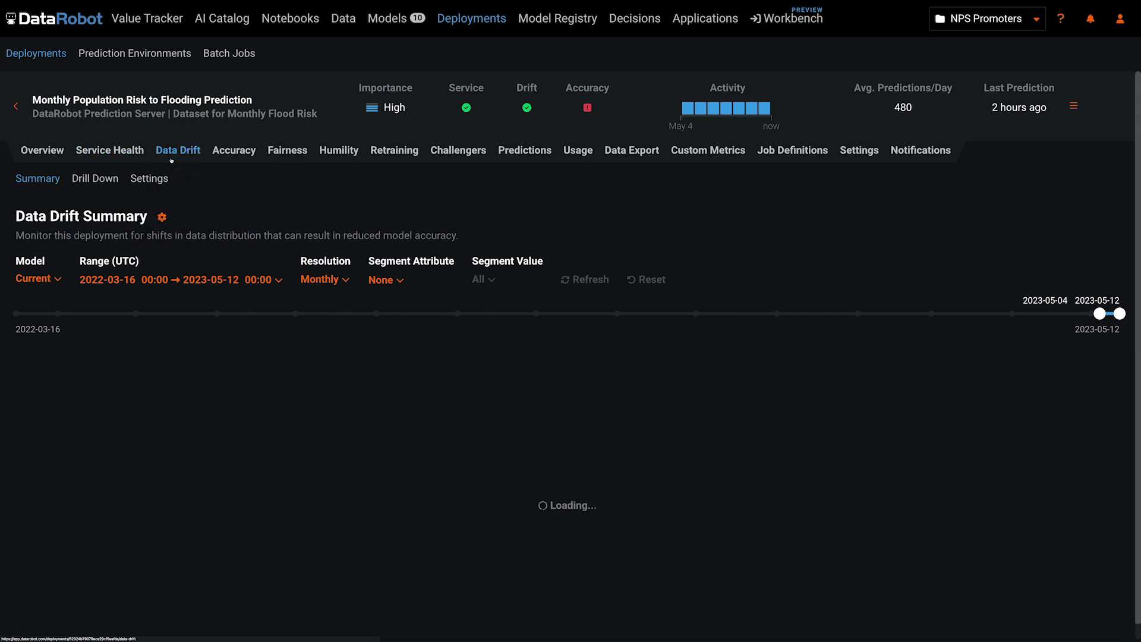
scroll(171, 159, down, 2)
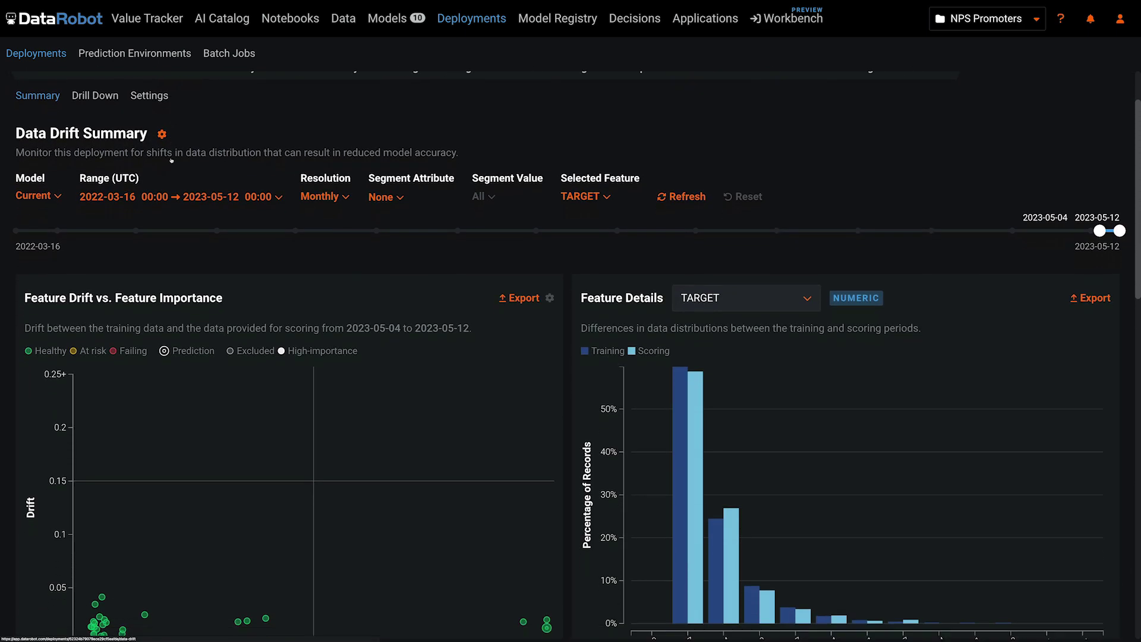
scroll(171, 159, down, 2)
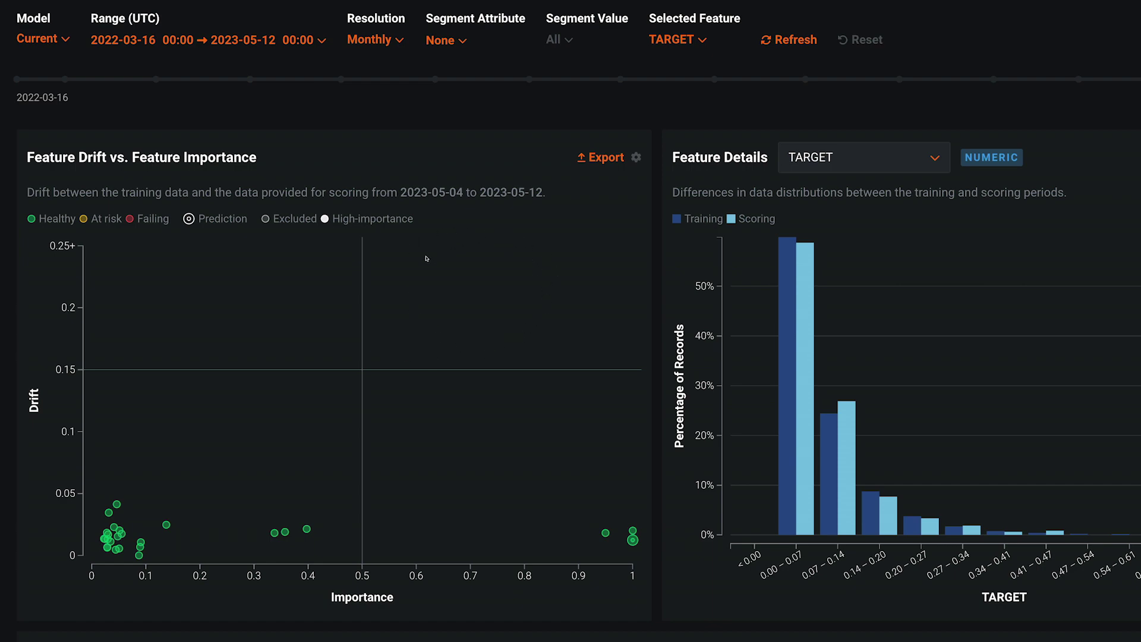
scroll(426, 258, up, 3)
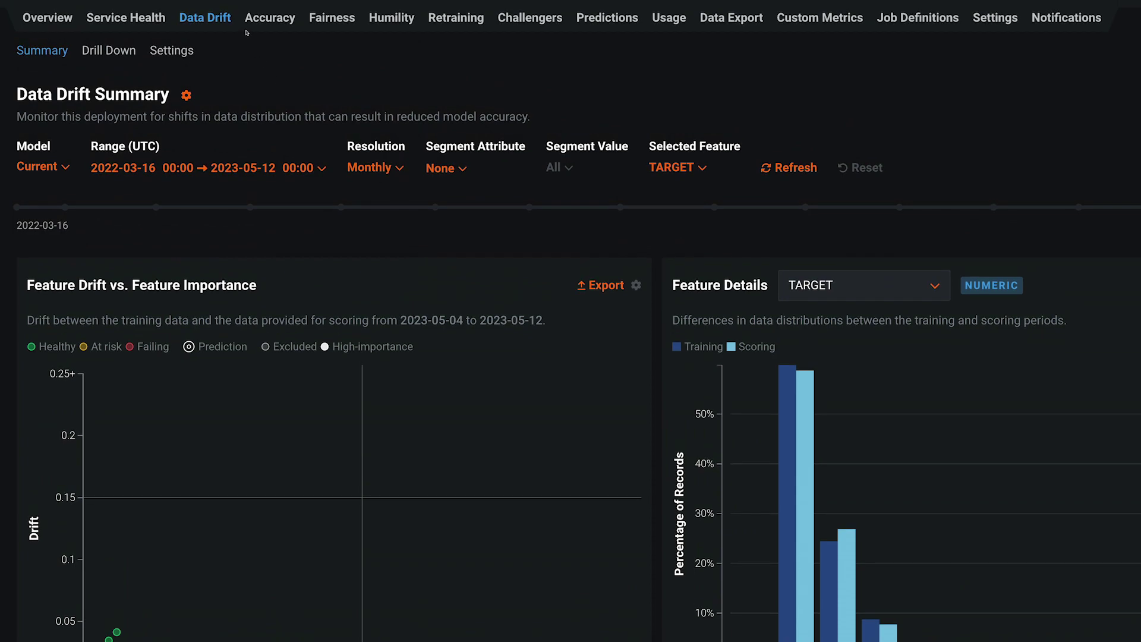
View the deployment's Accuracy summary with its metric tiles and the Accuracy over Time chart
click(262, 19)
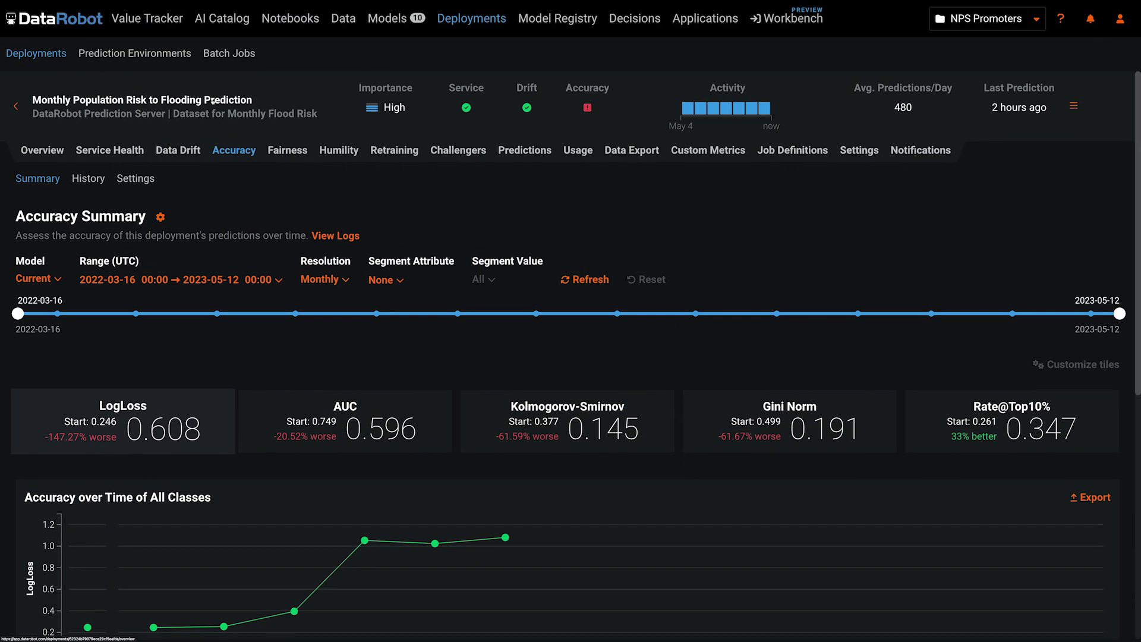
scroll(212, 102, down, 2)
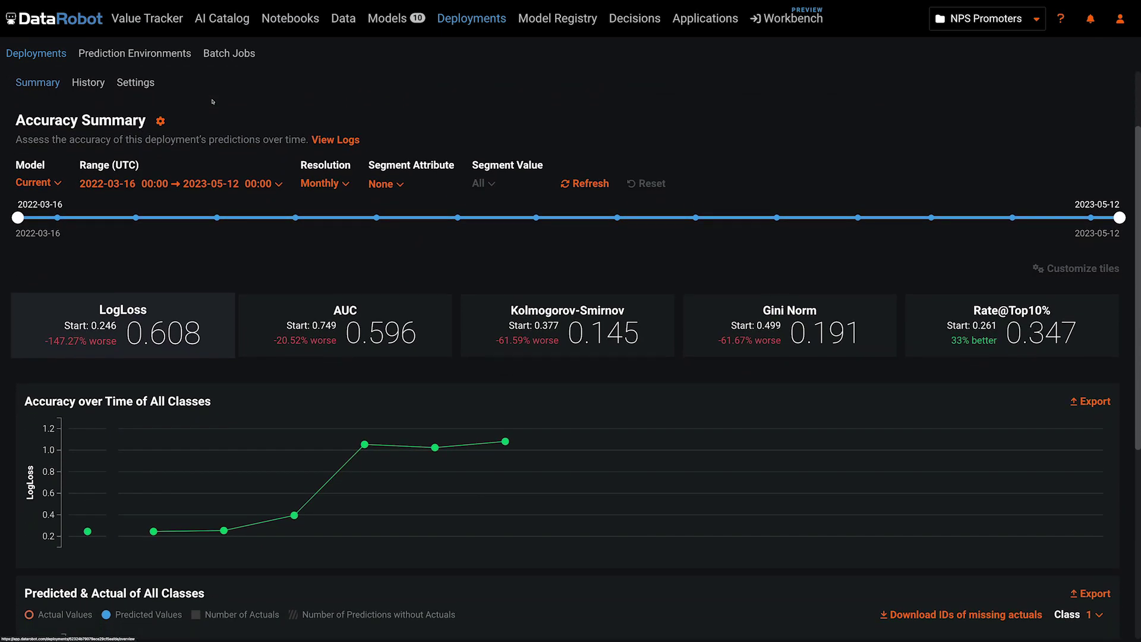
scroll(212, 101, up, 1)
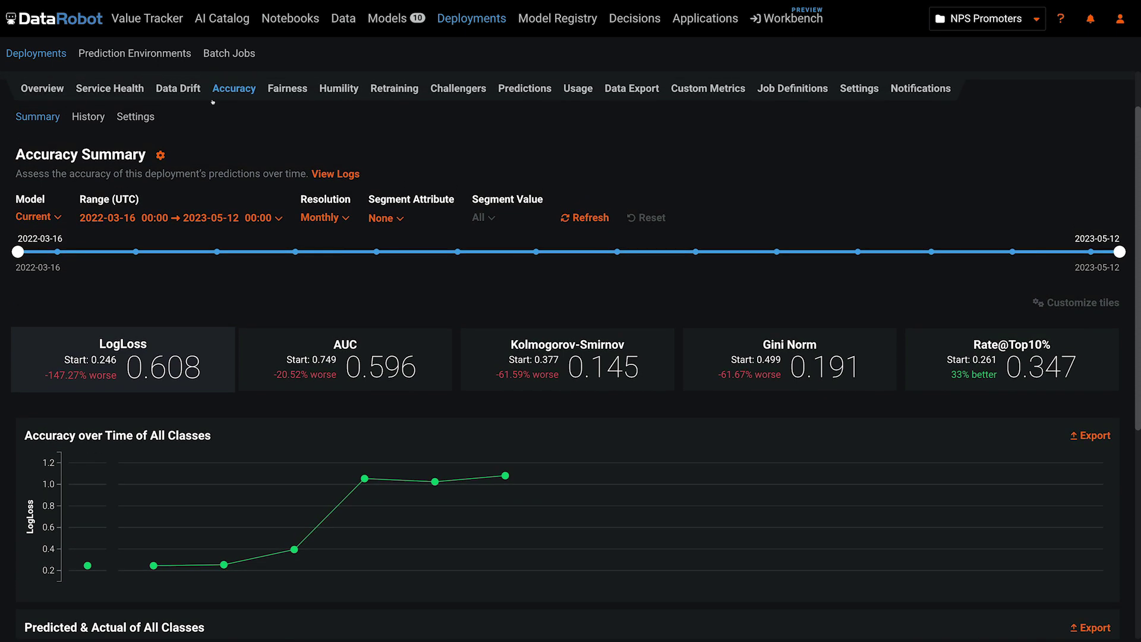
Review the deployment's notification preferences, Challengers summary and retraining page
click(904, 88)
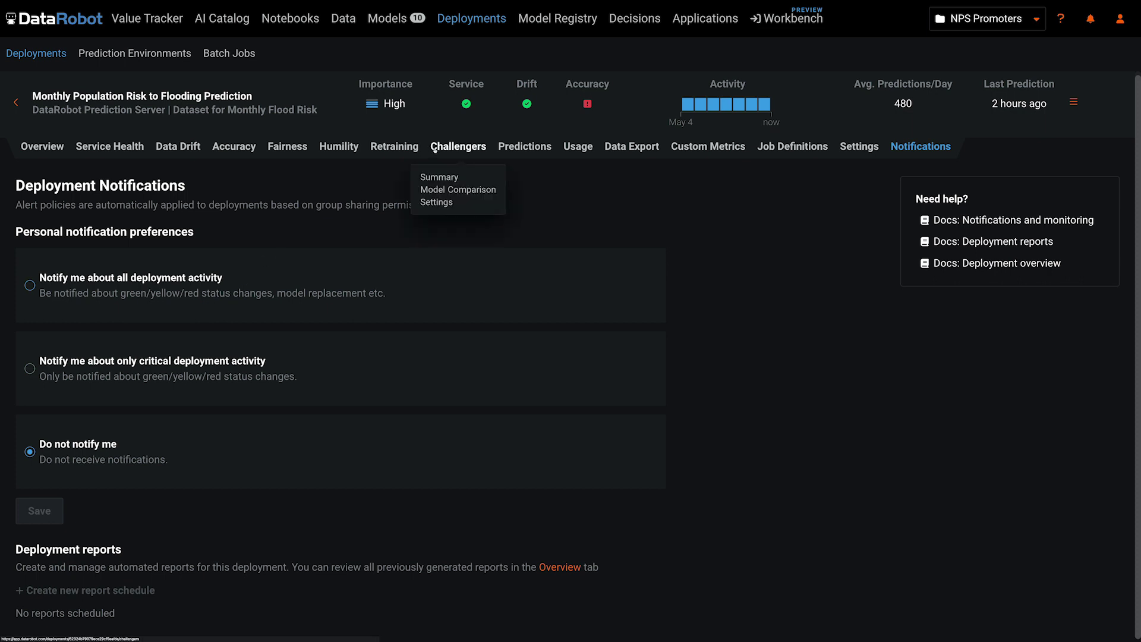
click(454, 147)
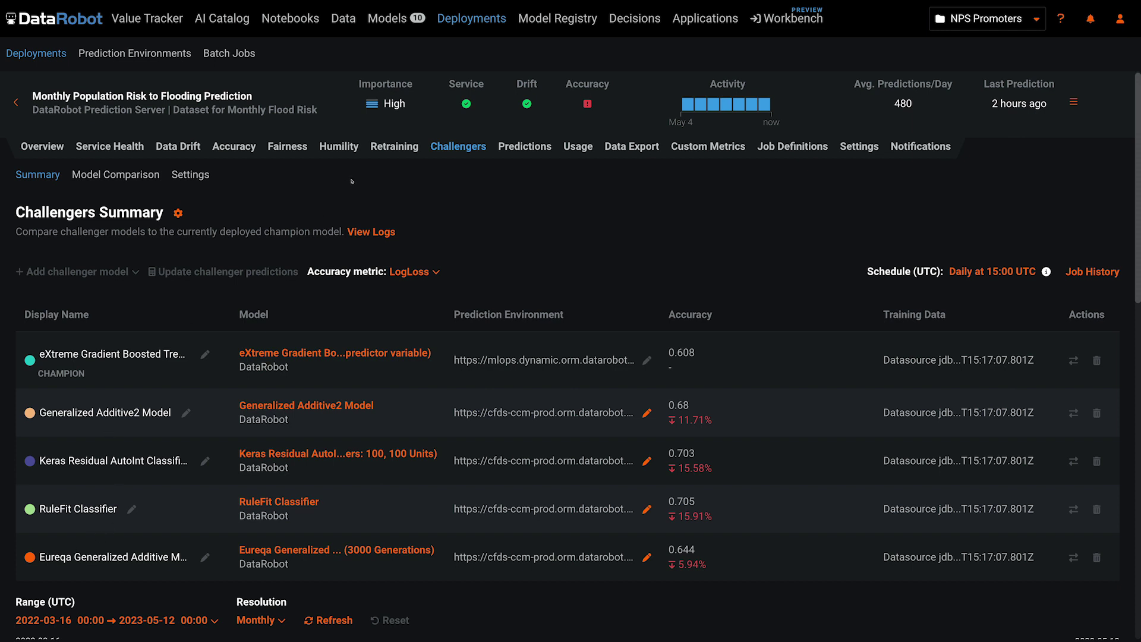
click(374, 158)
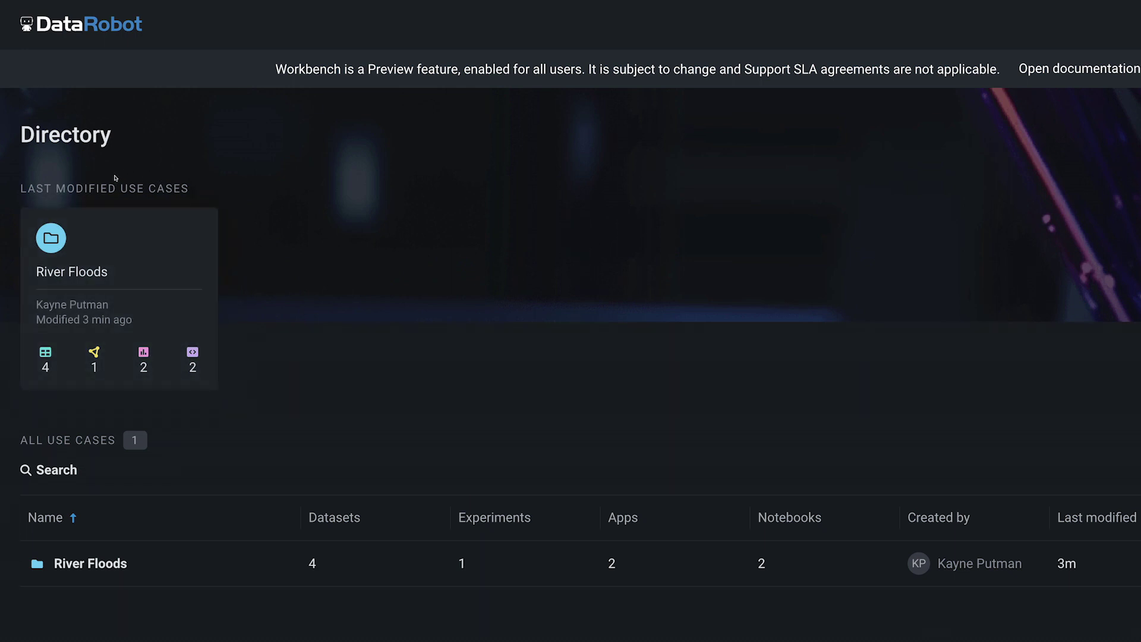
Open the River Flooding Insights App from the River Floods use case in Workbench and view its Feature Impact chart
click(59, 245)
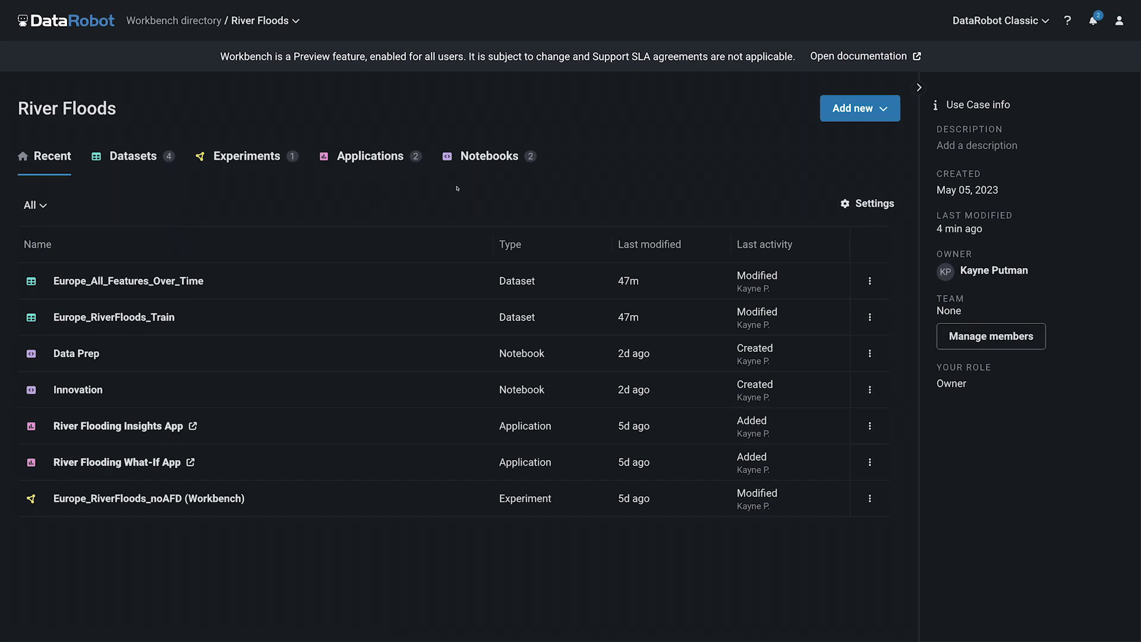
click(160, 426)
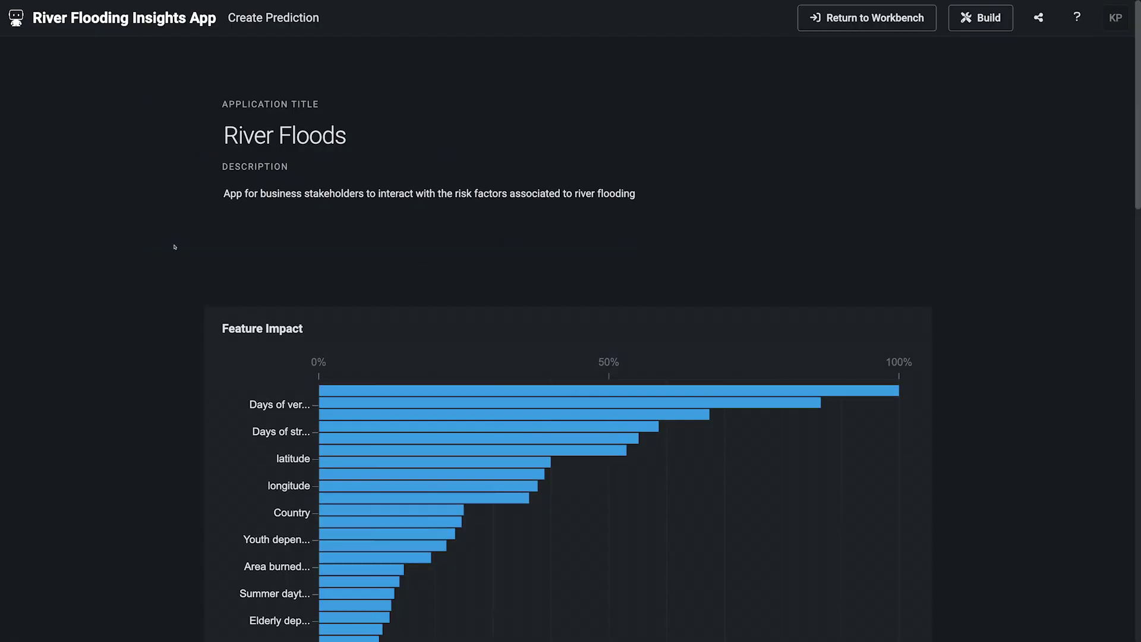
scroll(173, 246, down, 3)
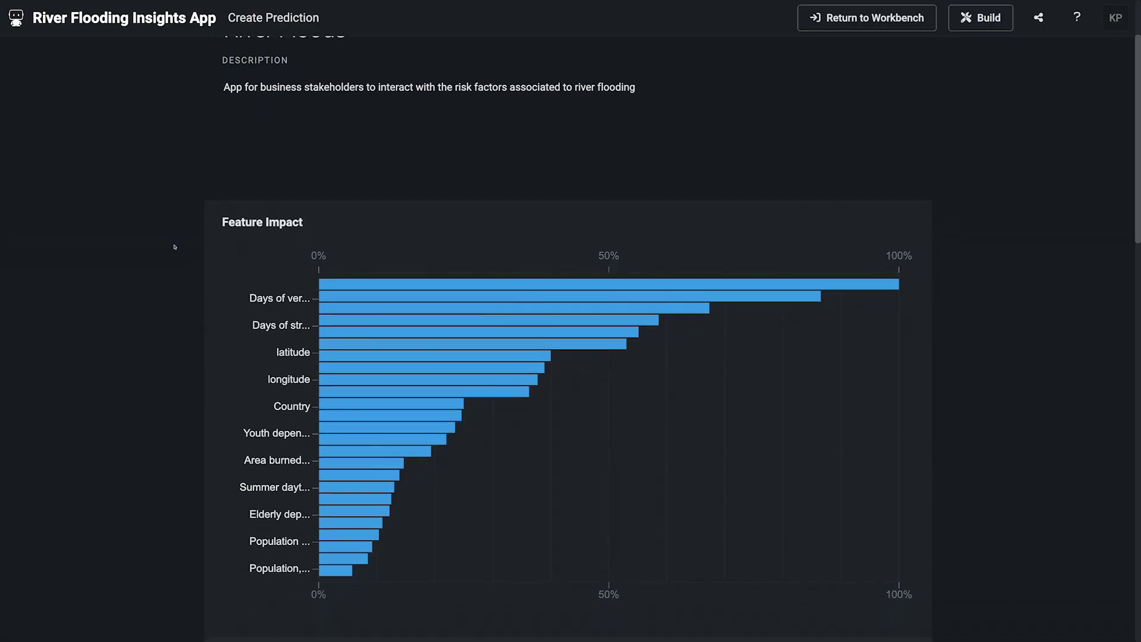
scroll(173, 247, down, 2)
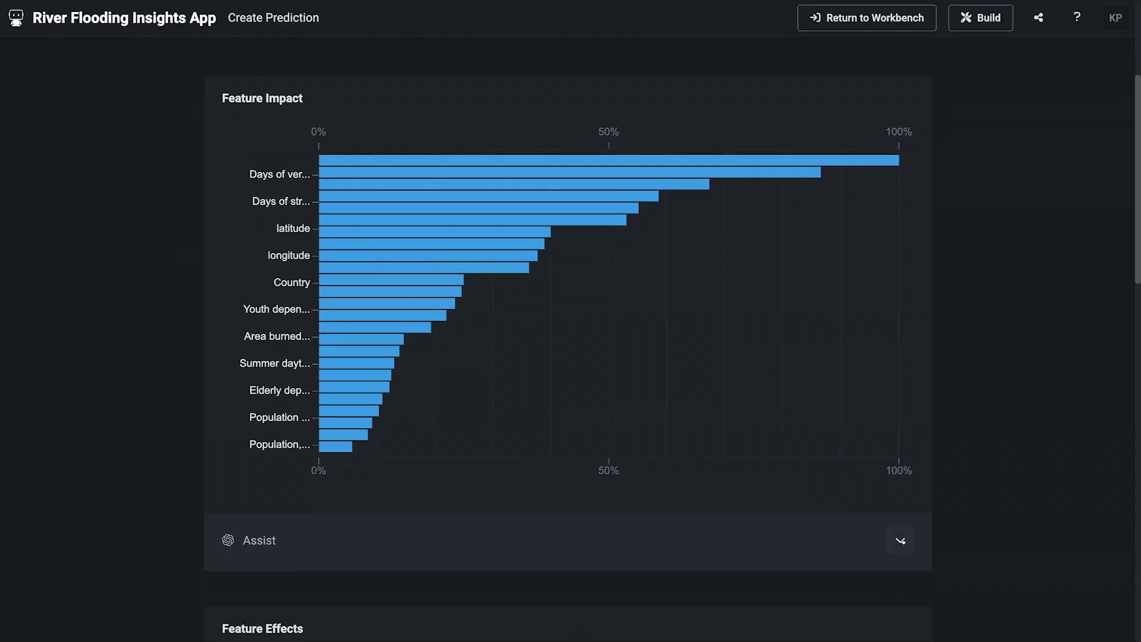
Expand the Assist explanation under the Feature Impact chart and read what the impacts could mean
click(899, 540)
scroll(903, 542, down, 1)
scroll(903, 541, down, 3)
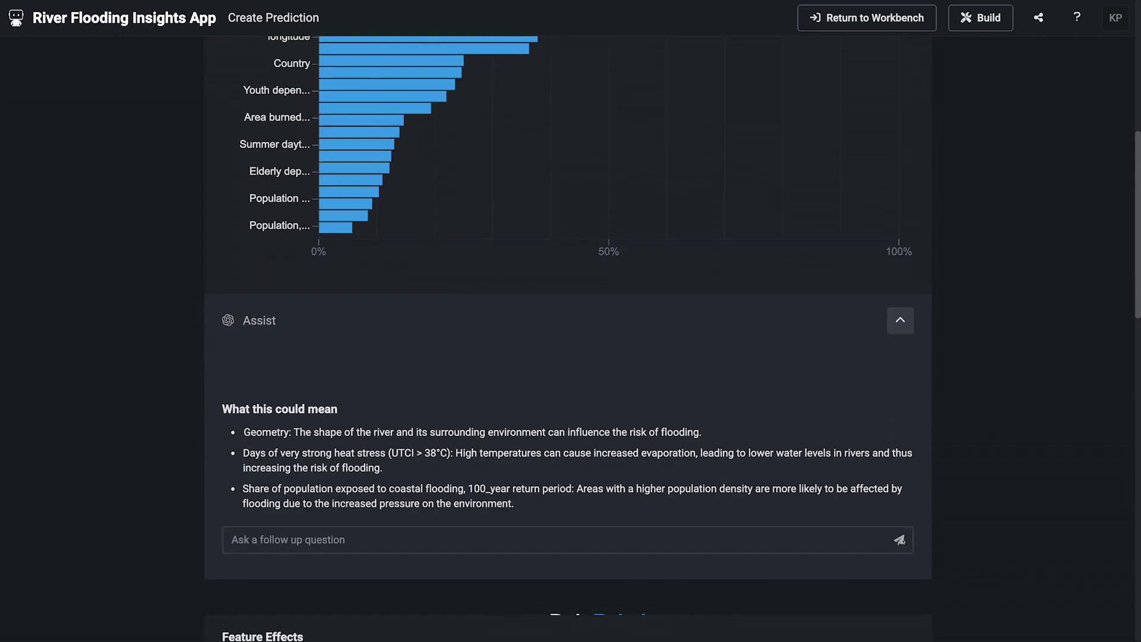
View the Feature Effects chart and expand its Assist explanation to read the interpretation
scroll(951, 536, down, 8)
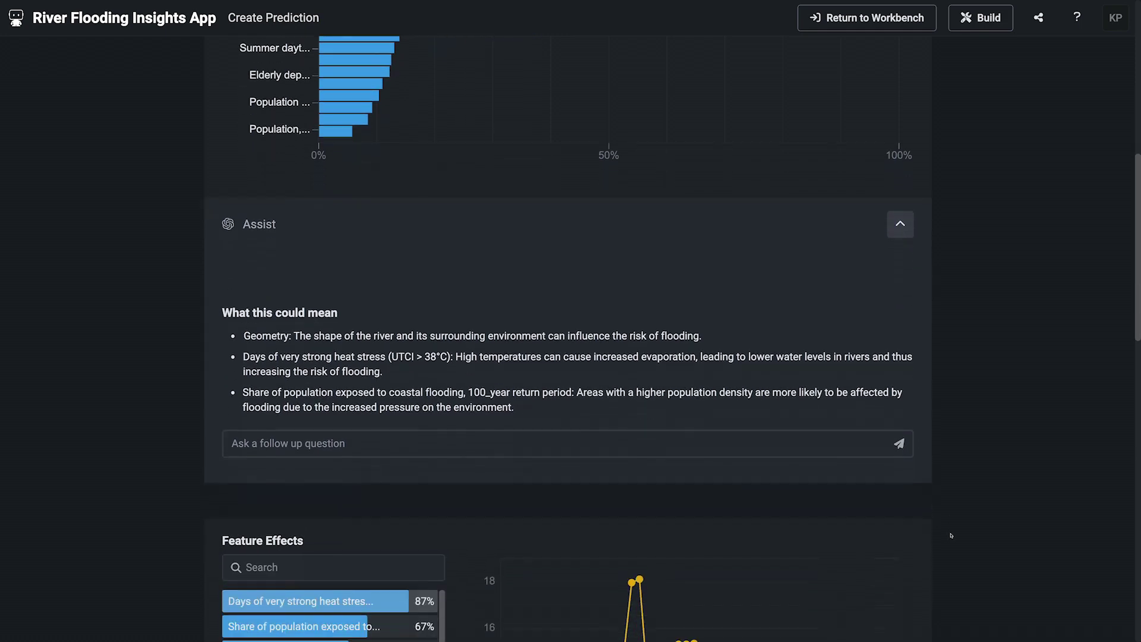
scroll(951, 535, down, 2)
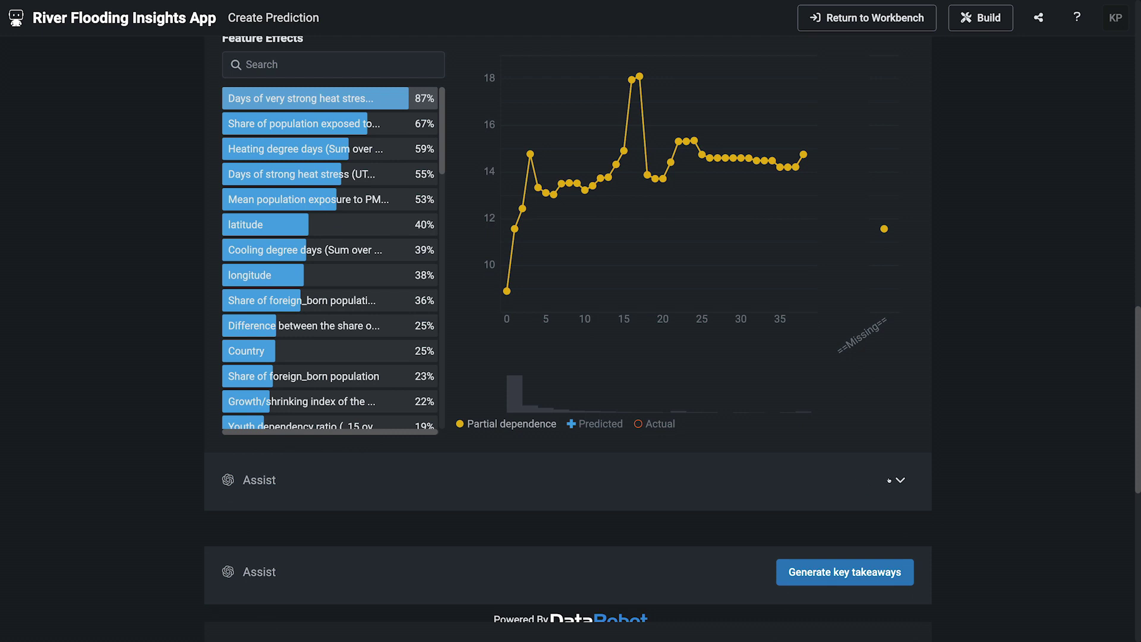
click(890, 480)
scroll(1037, 478, down, 2)
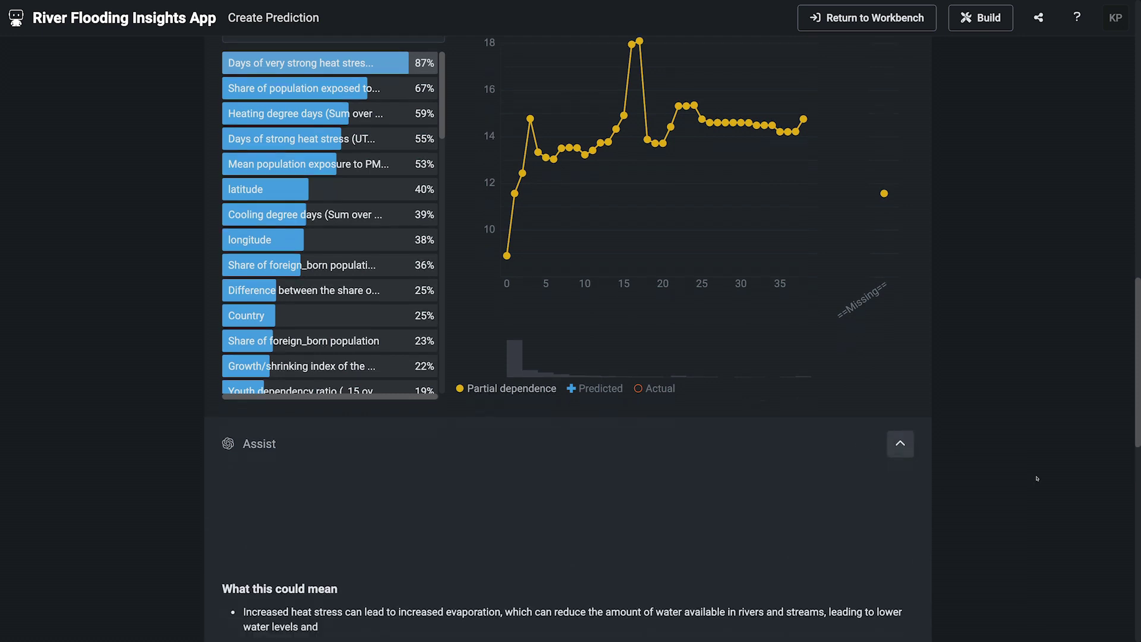
scroll(1037, 479, down, 2)
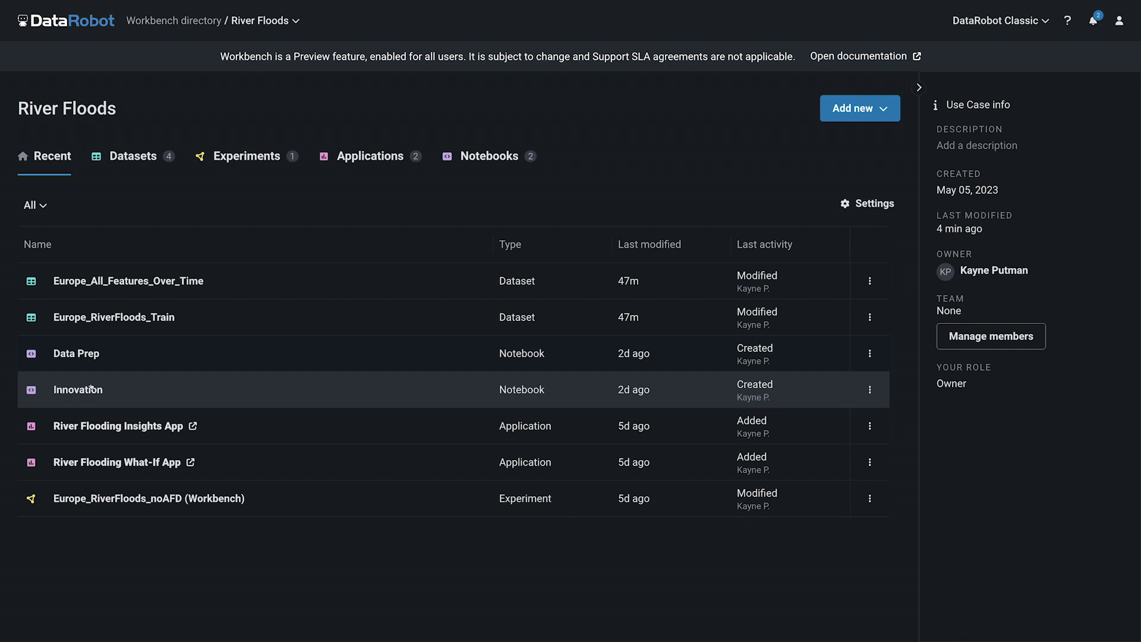
Open the Innovation notebook and generate cell code with Assist: "Retrieve a dataframe with all datasets in DataRobot AI Catalog with their name and their ID"
click(91, 388)
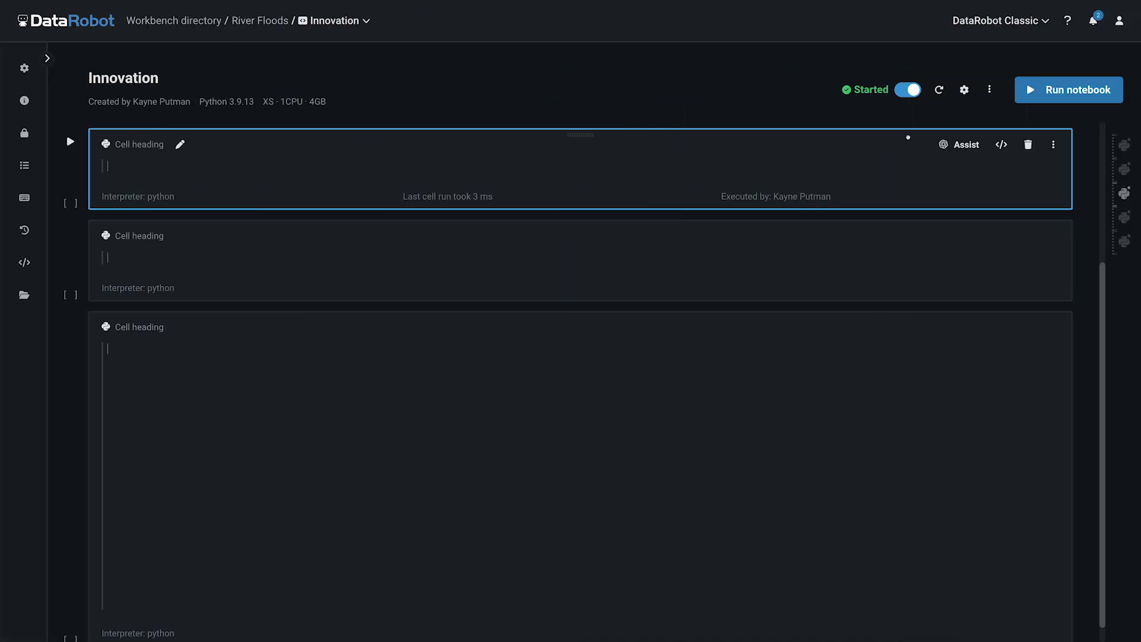
click(960, 144)
text(Retrieve a dataframe with all datasets in DataRobot AI Catalog with their name and their ID)
click(948, 153)
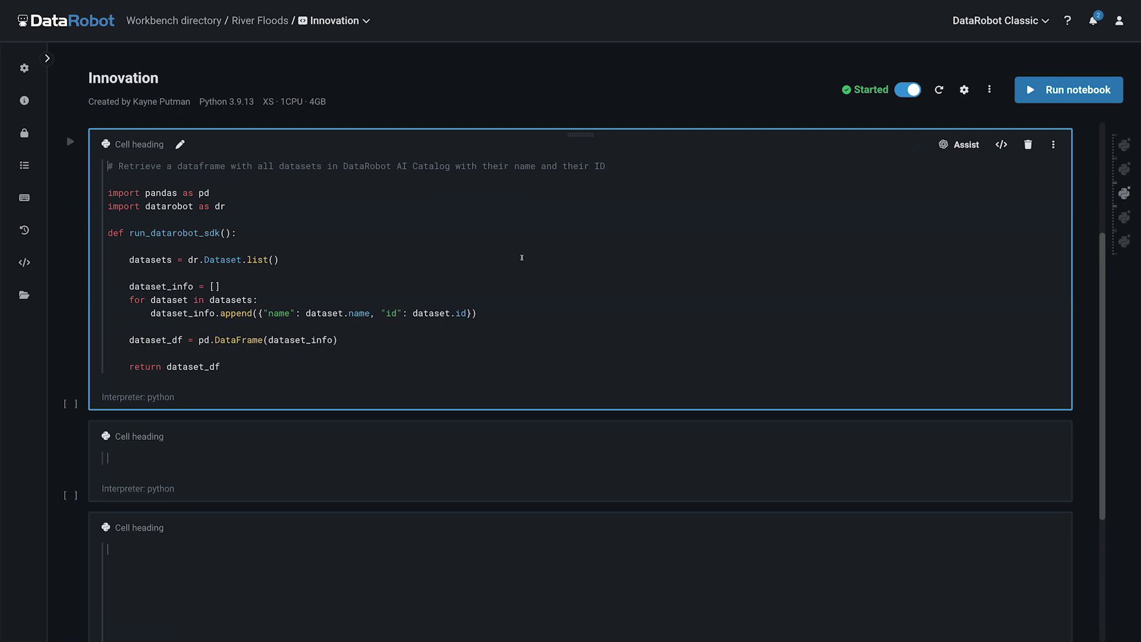
Add a run_datarobot_sdk() call at the end of the generated cell and run the cell
double_click(170, 234)
key(ctrl+c)
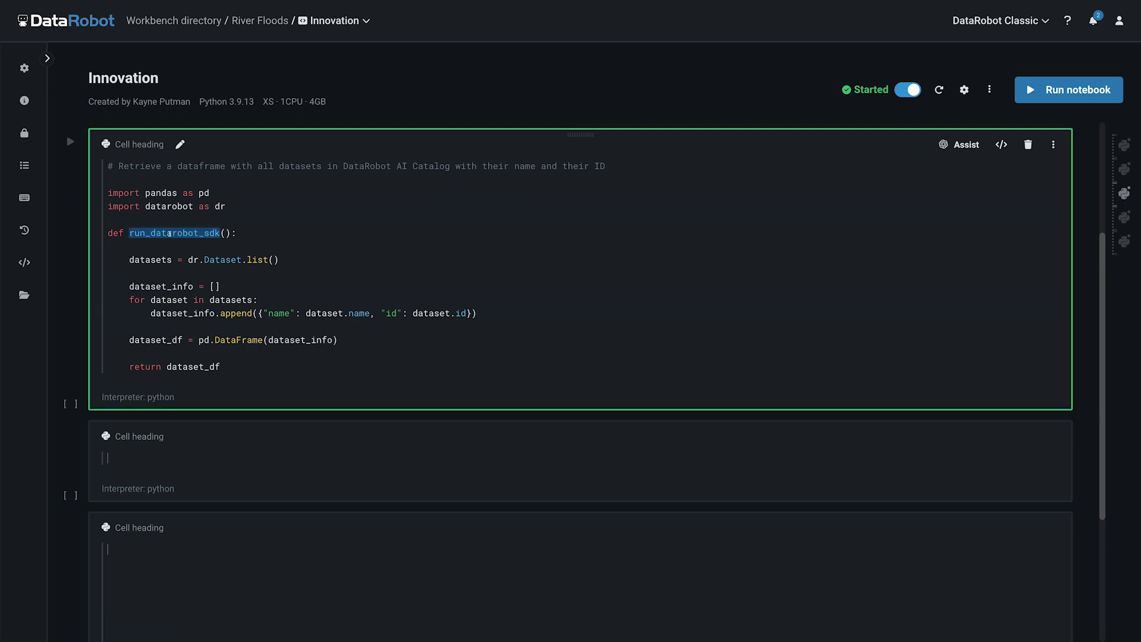
click(231, 367)
key(Return)
key(Return)
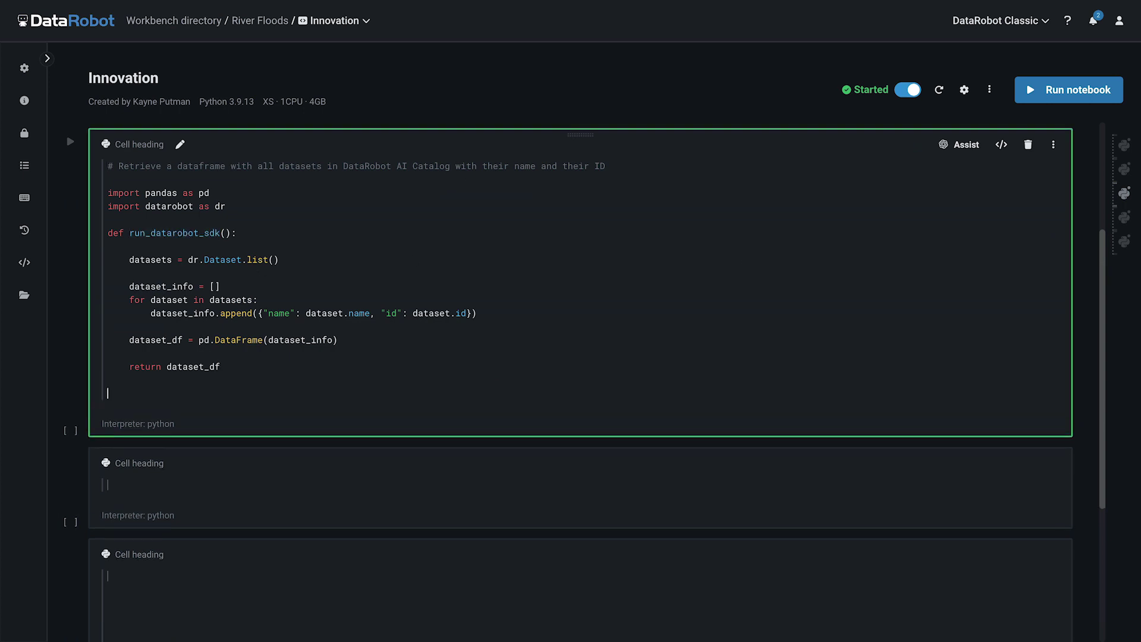
key(ctrl+v)
text(())
key(shift+Return)
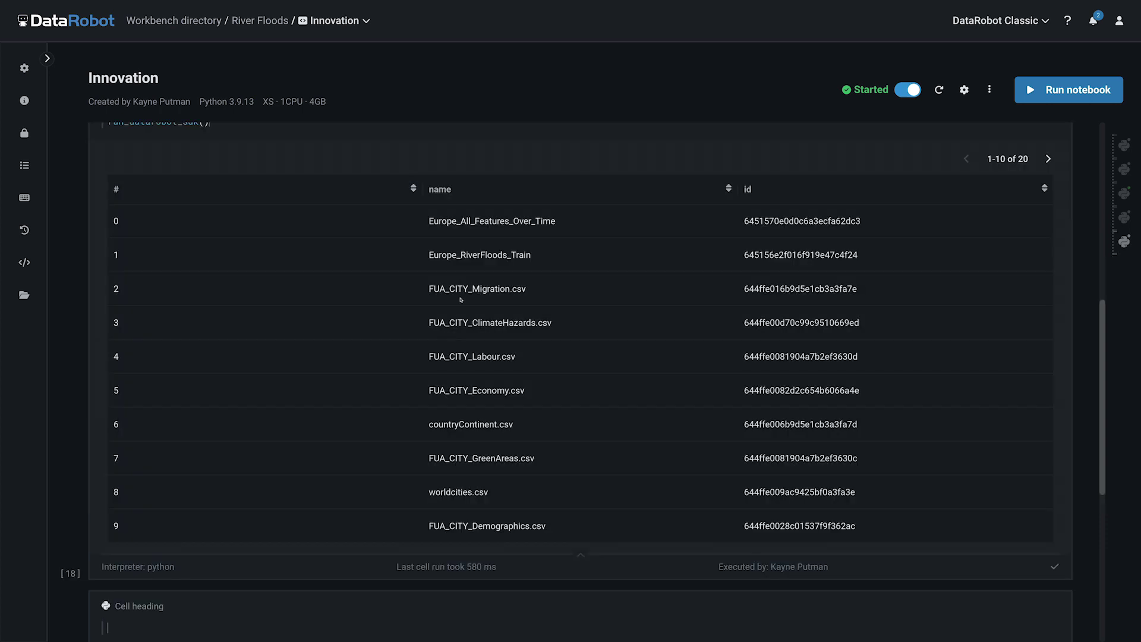
In the next cell, have Assist plot "Days of very strong heat stress (UTCI > 38°C)" with geopandas by latitude and longitude for the Europe_All_Features_Over_Time dataset
double_click(766, 221)
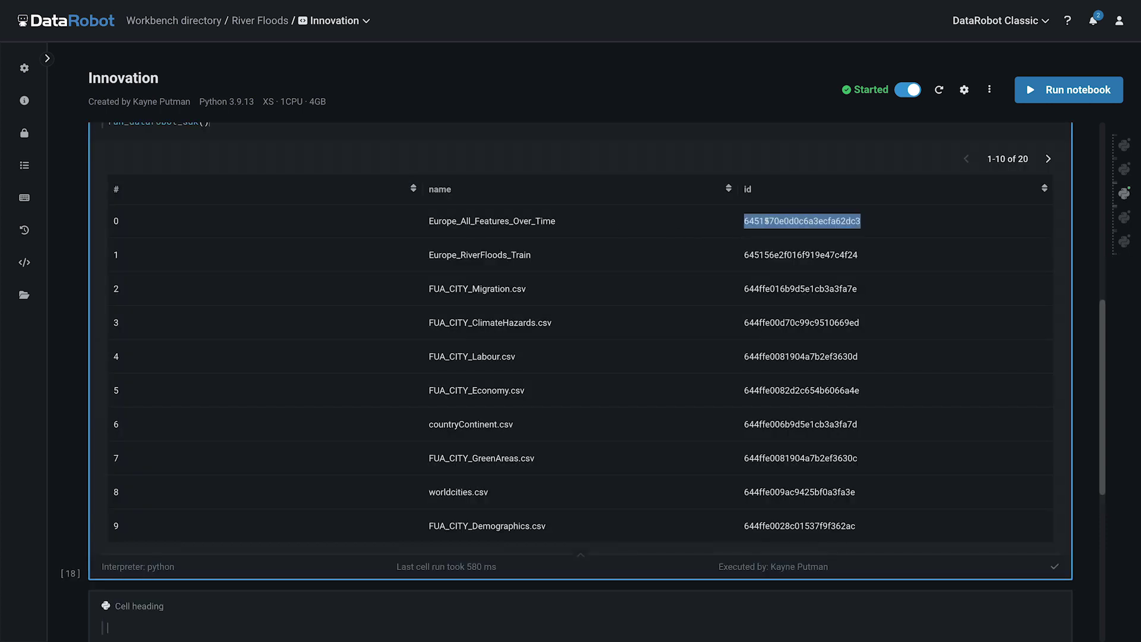
scroll(765, 228, down, 5)
click(808, 299)
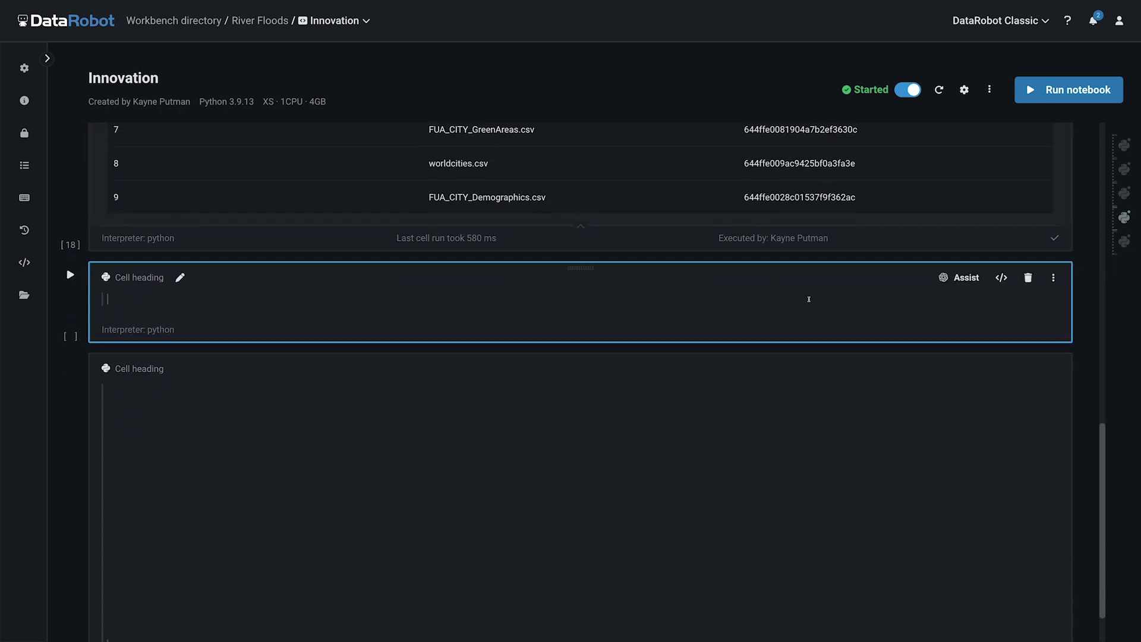
click(957, 277)
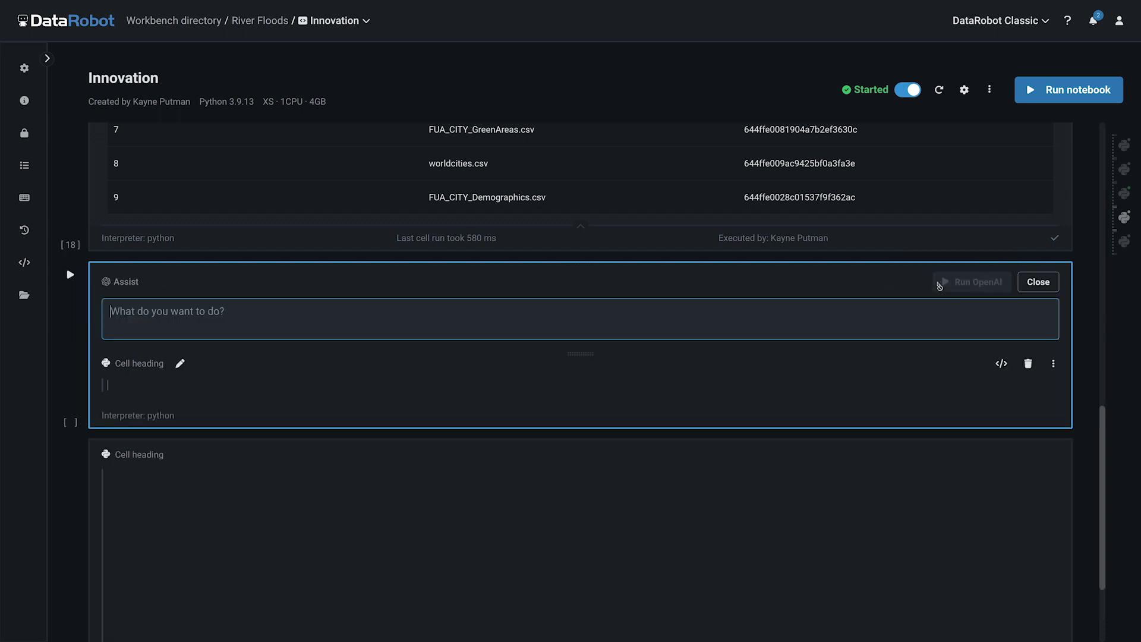
text(Using geopandas, plot "Days of very strong heat stress (UTCI > 38°C)" using latitude and longitude in my dataset with dataset_id "6451570e0d0c6a3ecfa62dc3", and overlay this onto a good base map)
click(969, 283)
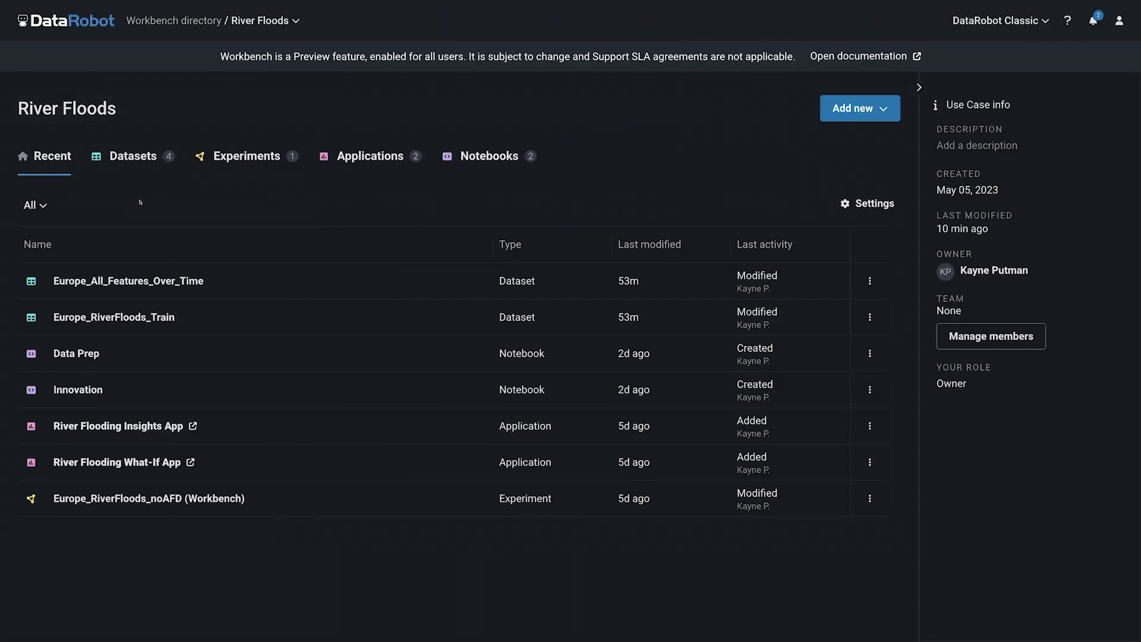
Start adding a dataset from the River Floods datasets list and open Europe_All_Features_Over_Time for wrangling
click(131, 158)
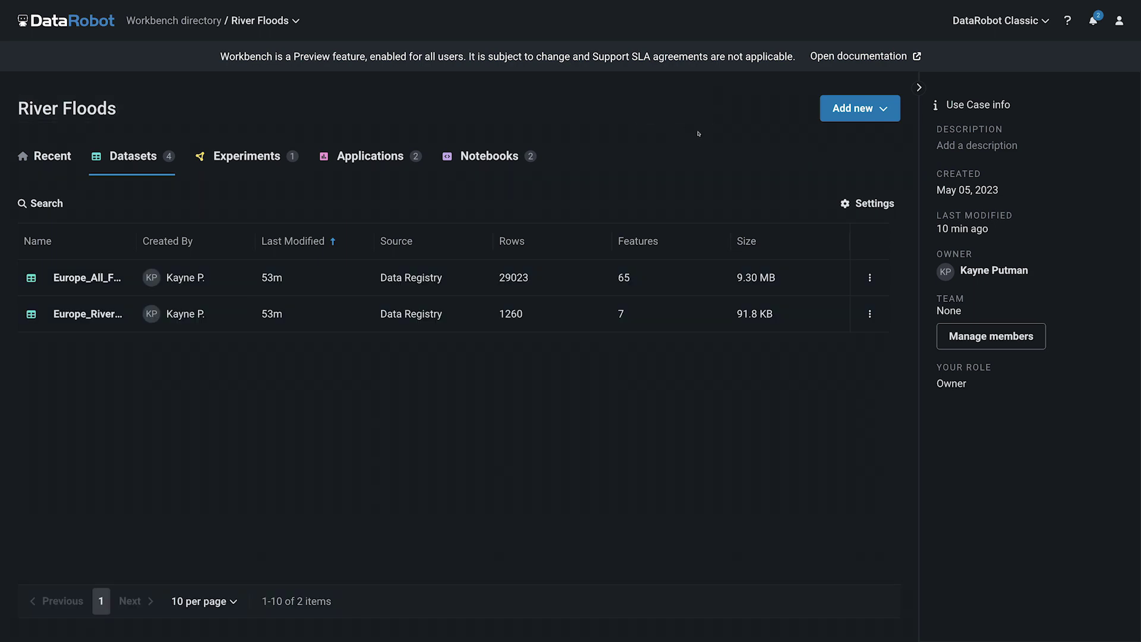
click(853, 108)
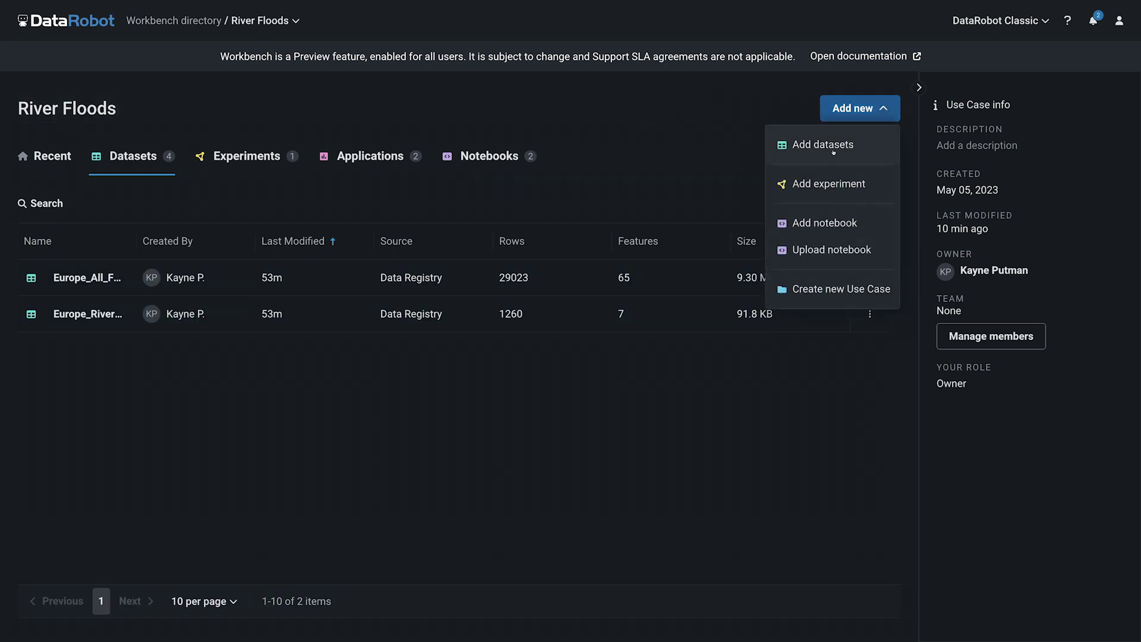
click(833, 146)
click(988, 69)
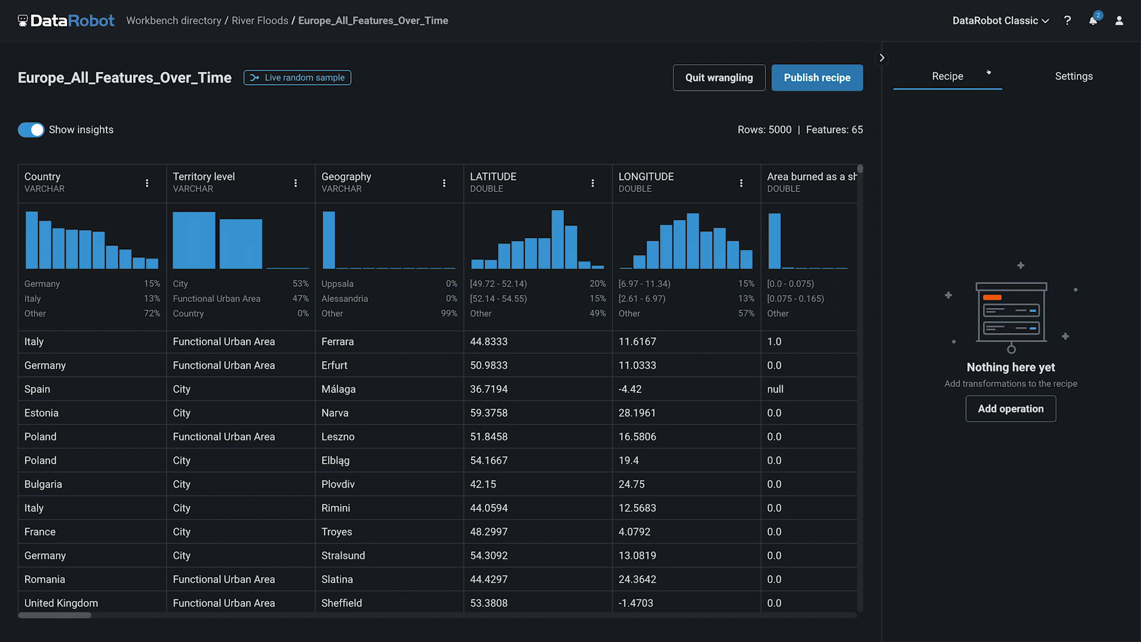
Add a row filter keeping rows where the share of population exposed to river flooding, 100_year return period, is not null, and publish the recipe
click(1024, 405)
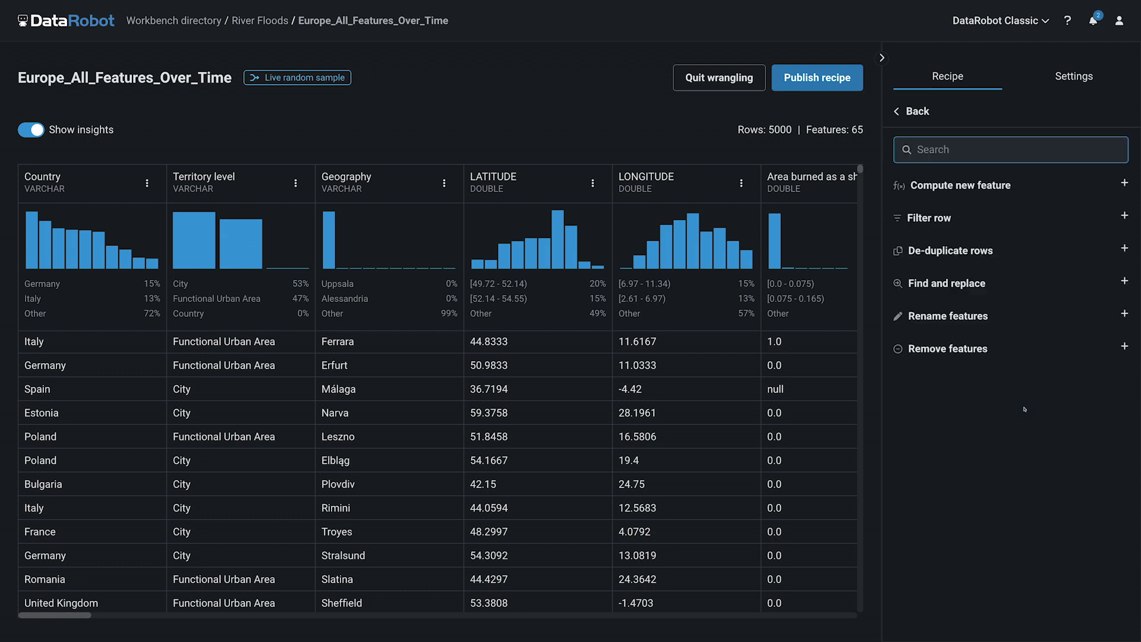
click(975, 217)
click(975, 212)
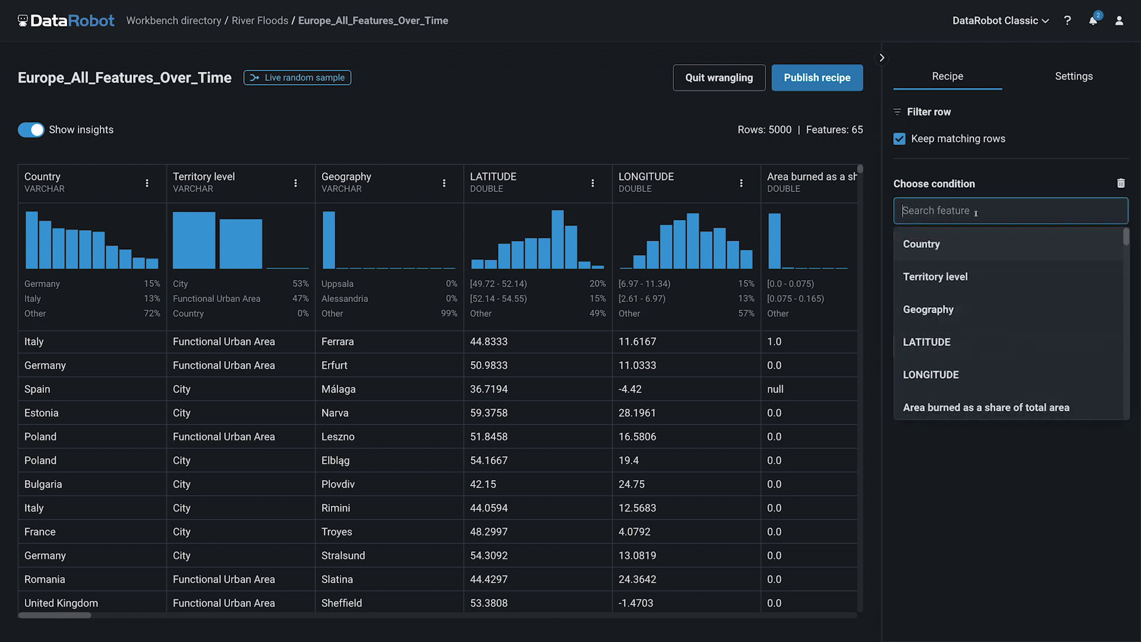
text(river)
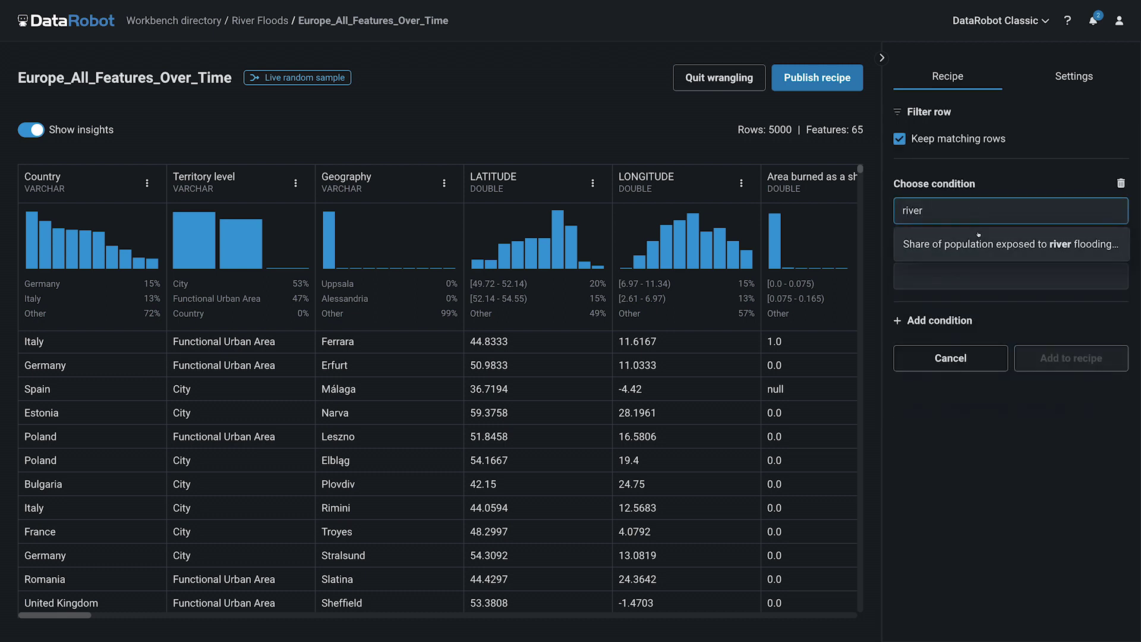
click(979, 241)
click(978, 243)
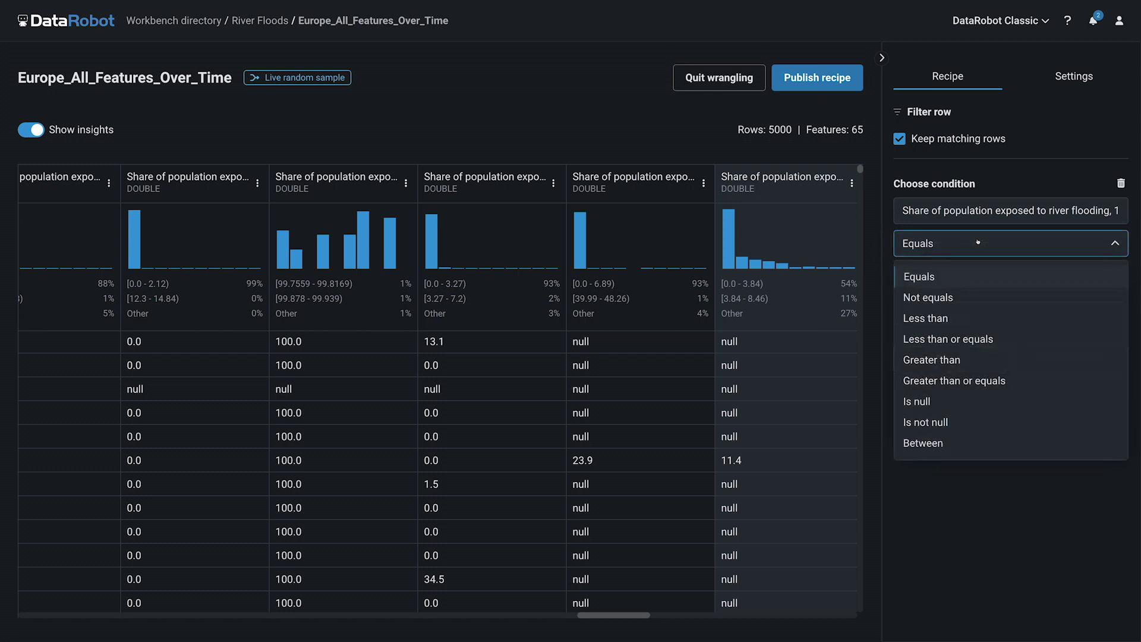
click(986, 422)
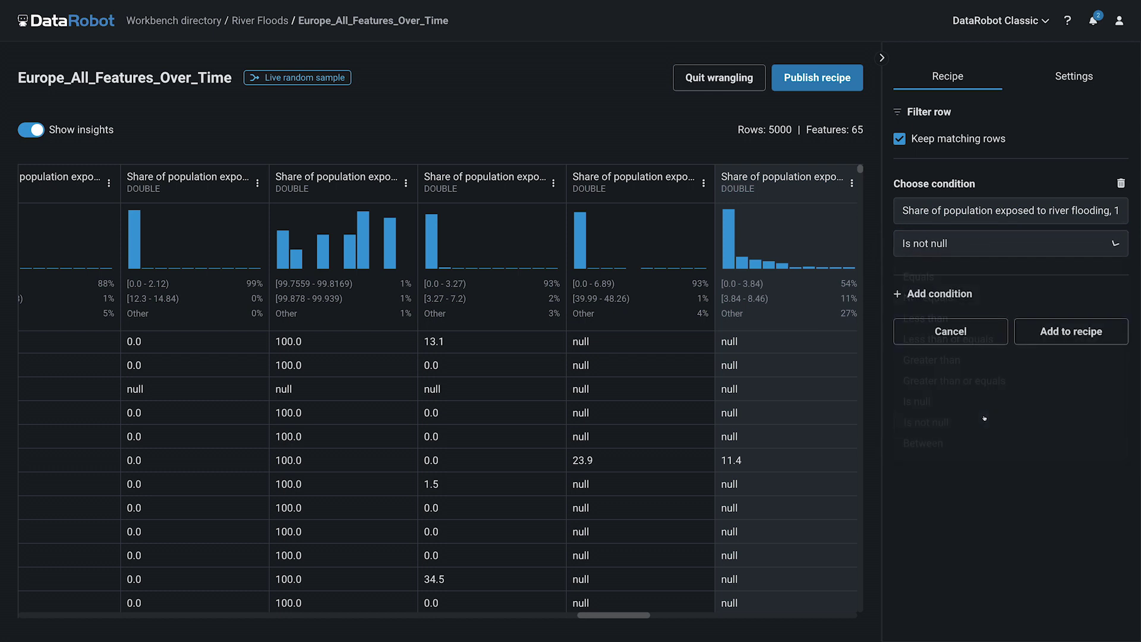
click(1050, 335)
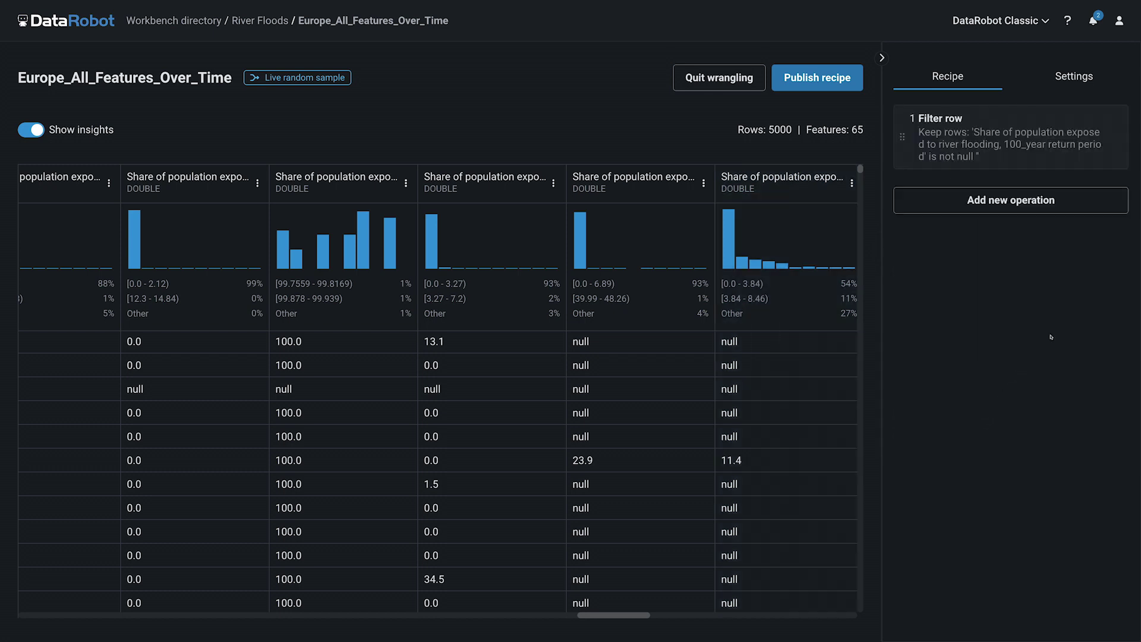
click(798, 81)
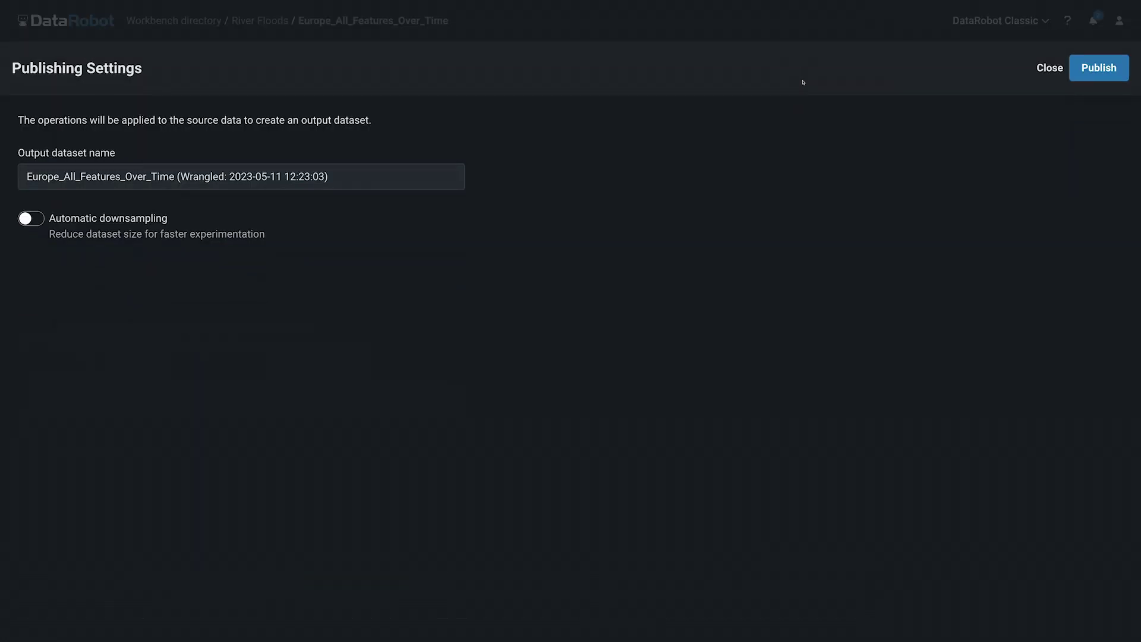
click(1089, 70)
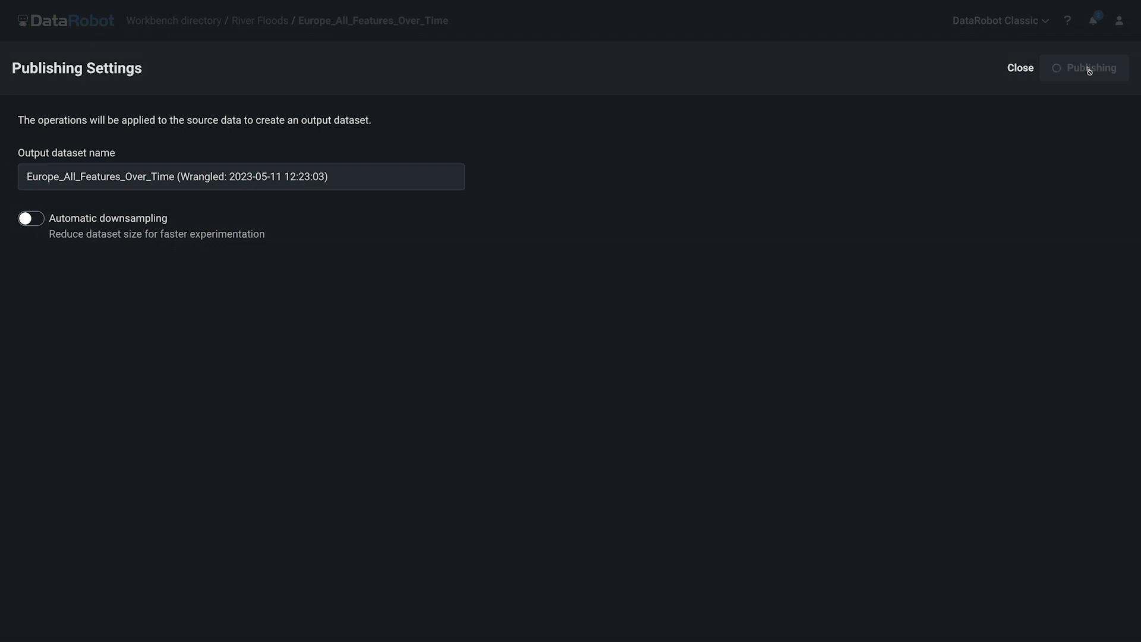